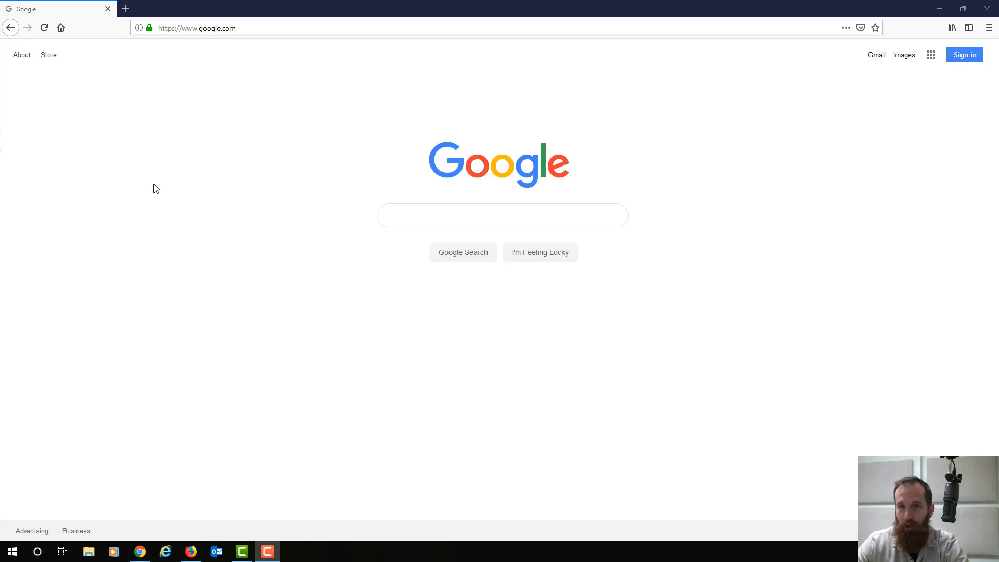
- Load the Canvas site ccs.instructure.com in the current Firefox tab
click(194, 28)
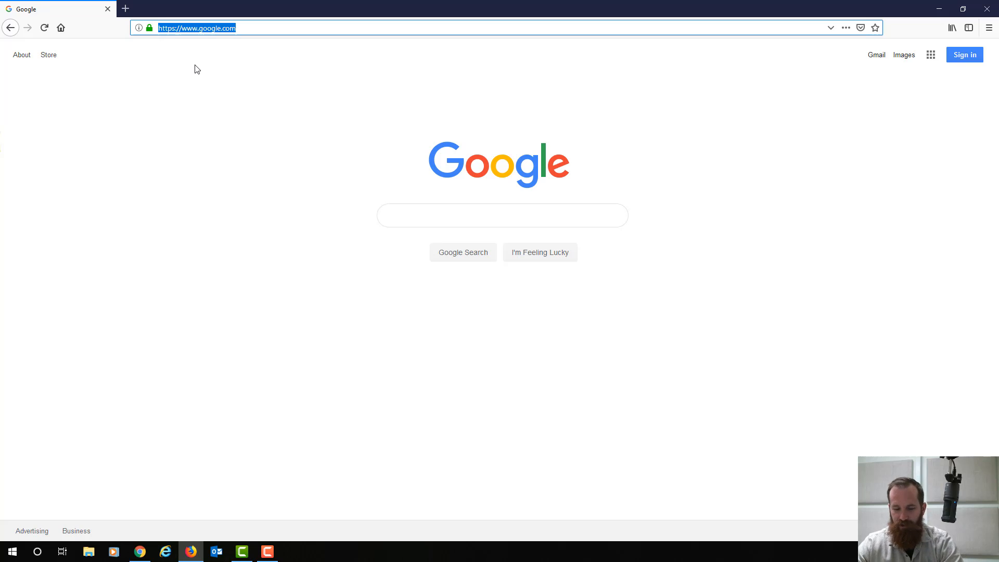
text(ccs)
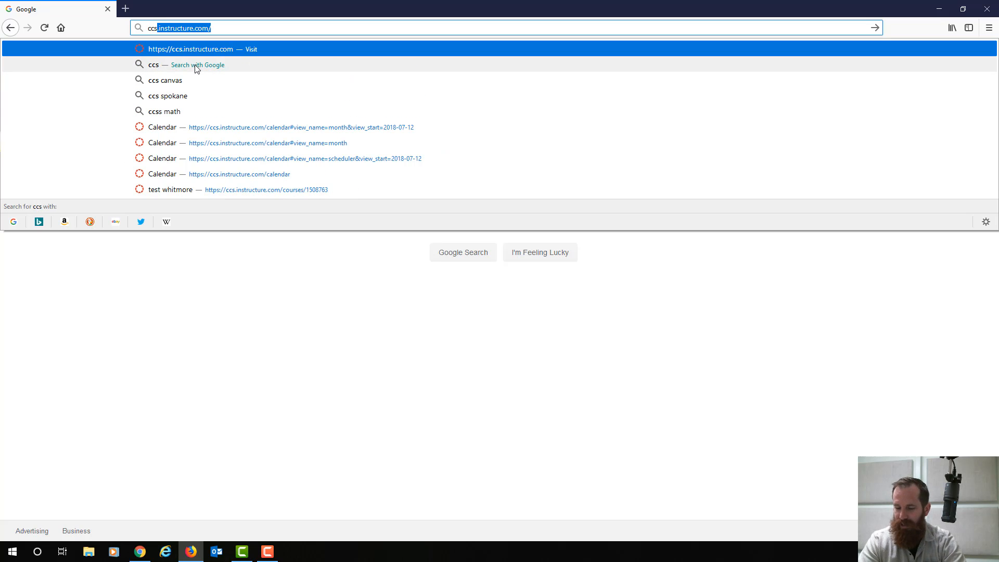
text(.instruc)
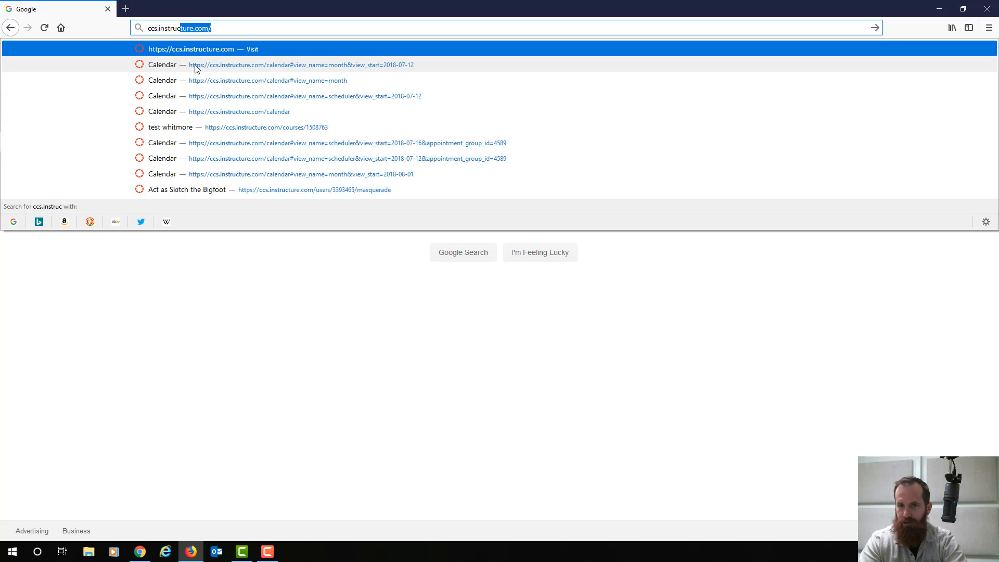
text(ture.com)
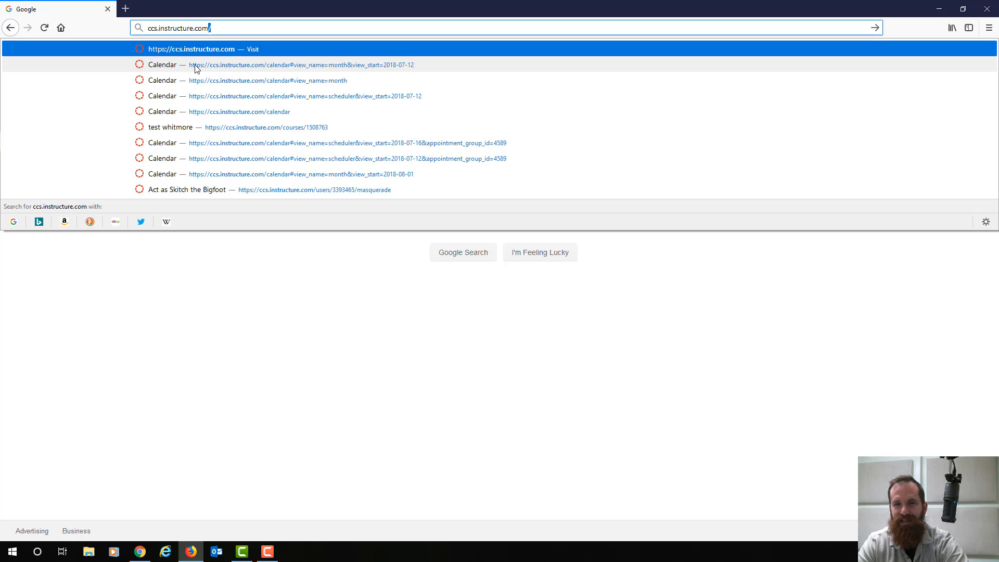
key(Return)
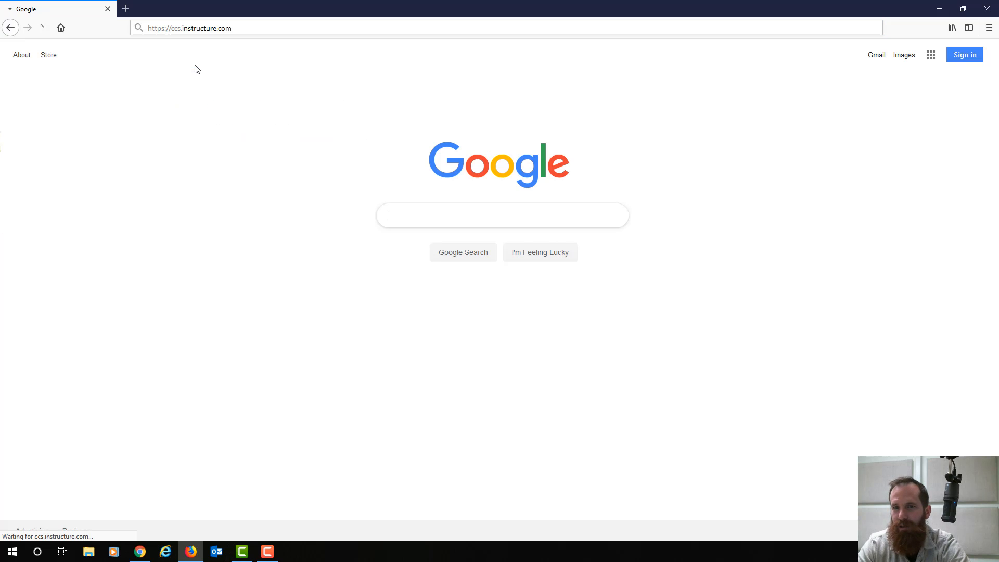
- Open the Spokane Community College site scc.spokane.edu in a new tab
click(126, 13)
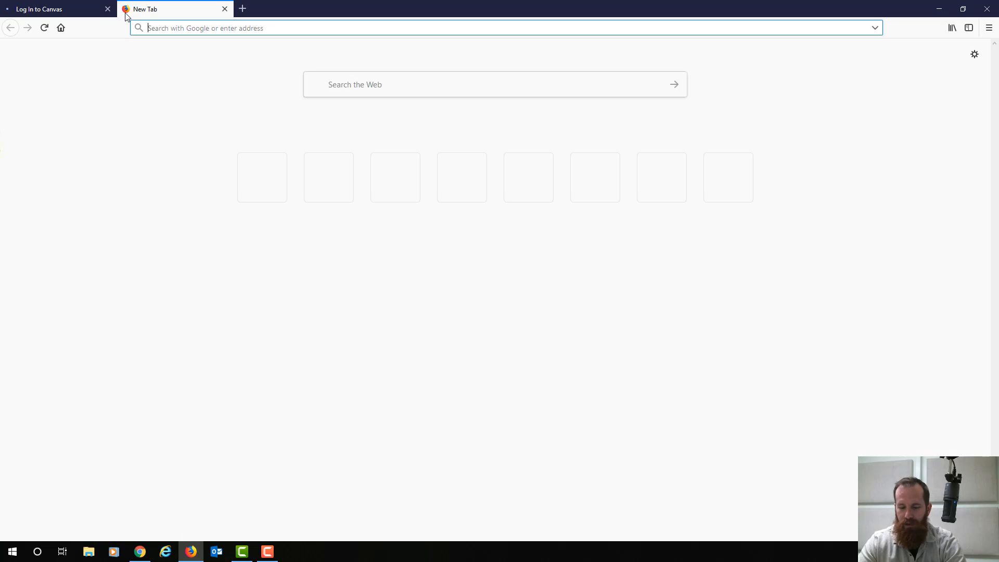
text(spokane.e)
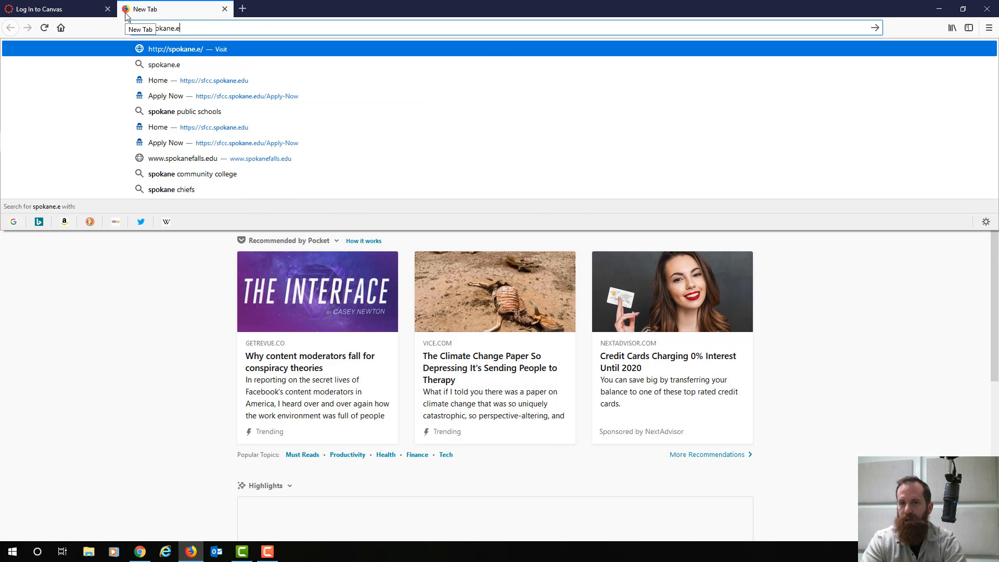
key(BackSpace)
key(BackSpace)
key(BackSpace)
key(BackSpace)
key(BackSpace)
key(BackSpace)
key(BackSpace)
key(BackSpace)
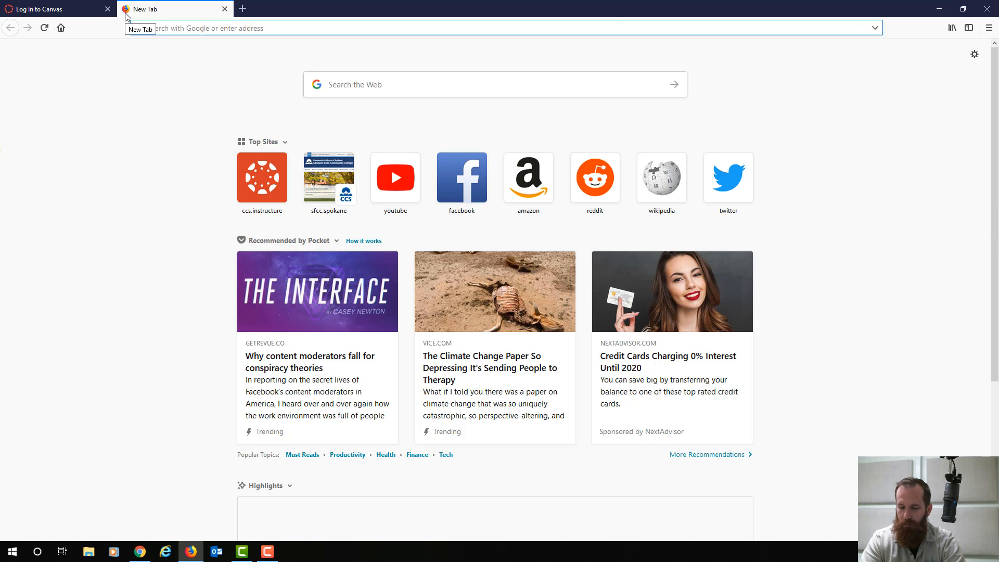
text(scc.spokane)
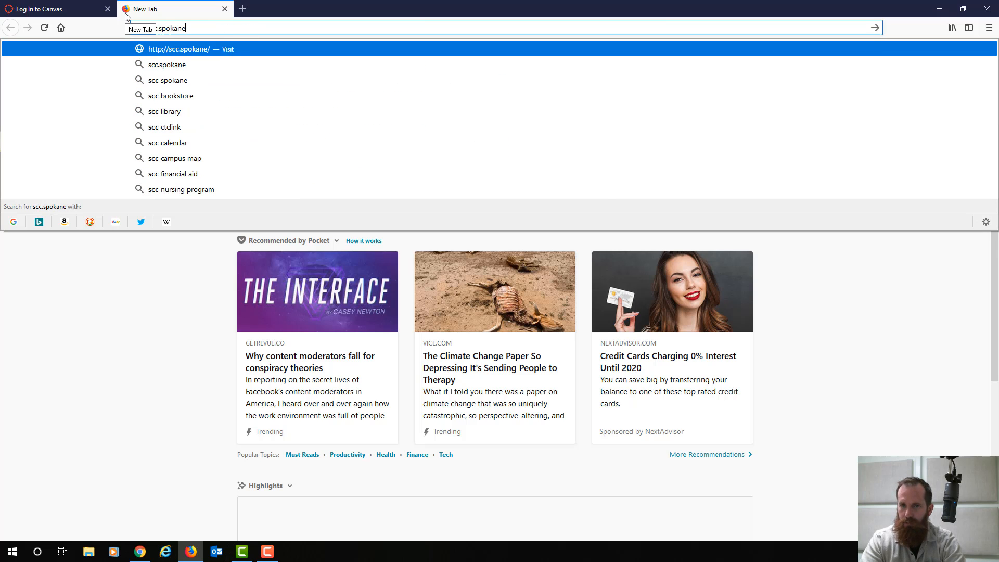
text(.edu)
key(Return)
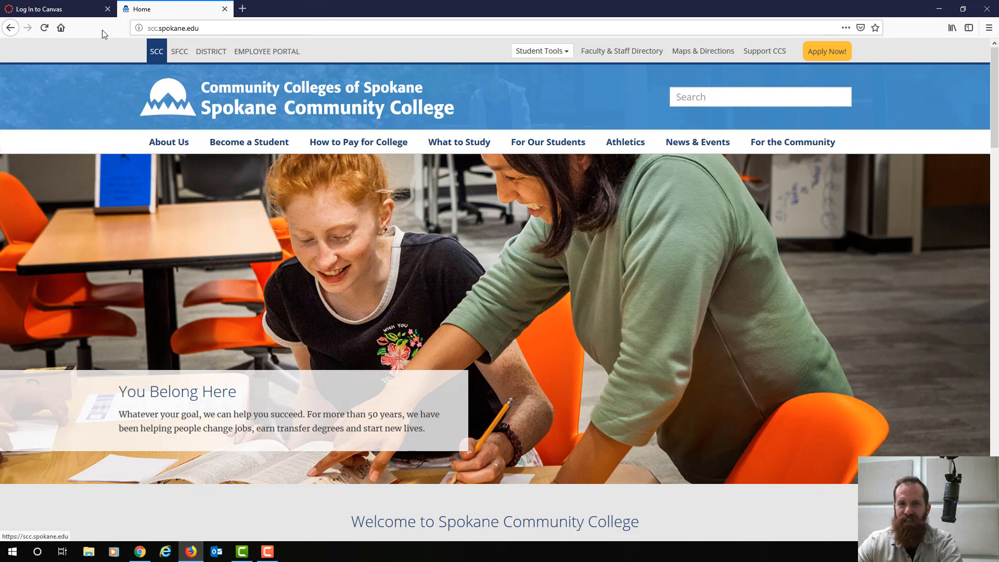
- Follow the Employee Portal's CANVAS quick link to reach the Canvas login page
click(78, 14)
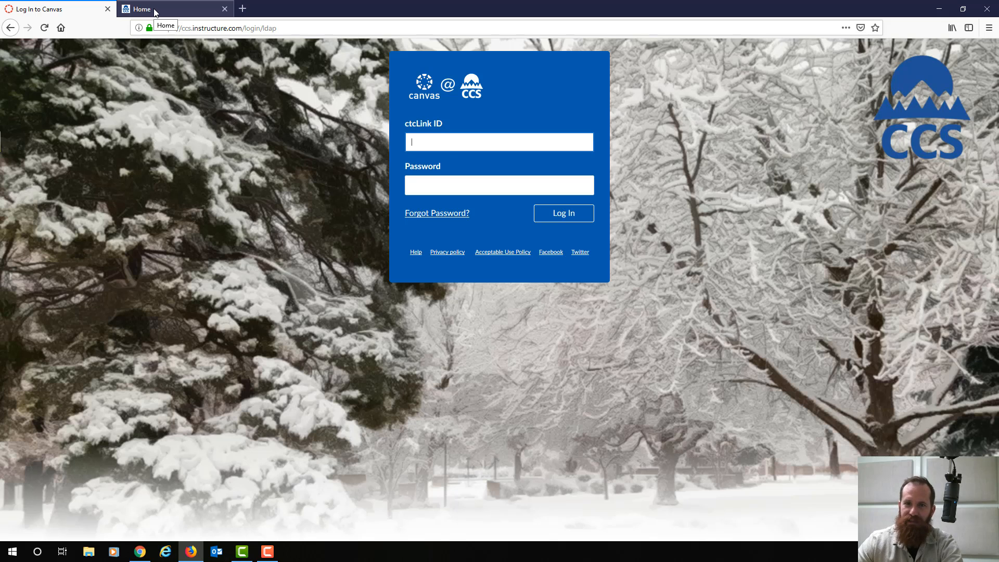
click(156, 13)
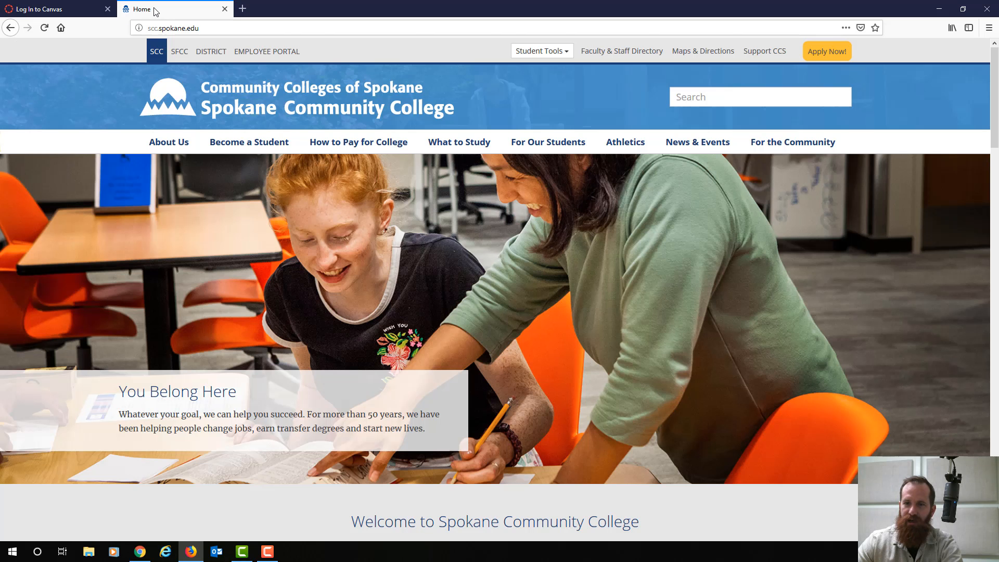
click(270, 54)
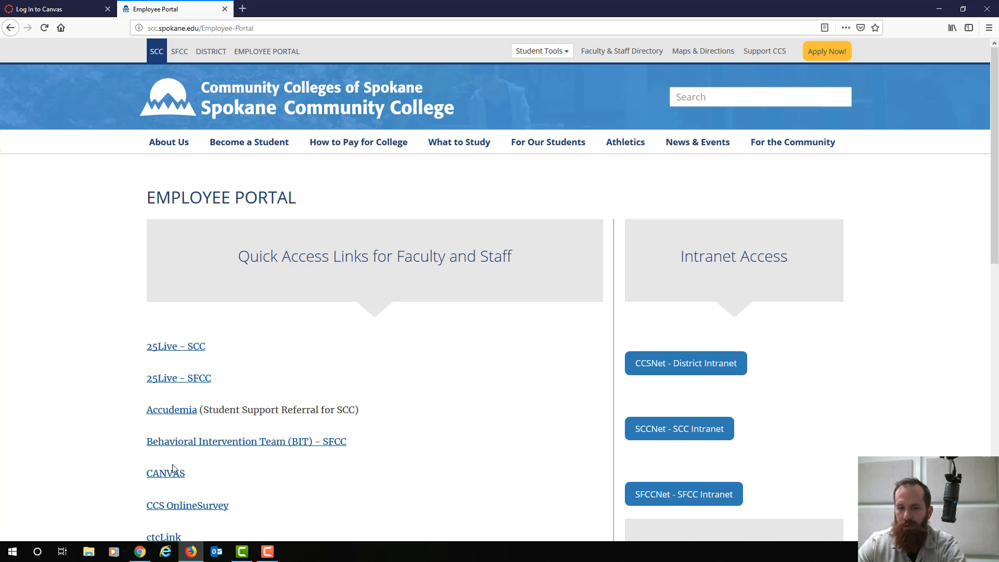
scroll(260, 446, down, 2)
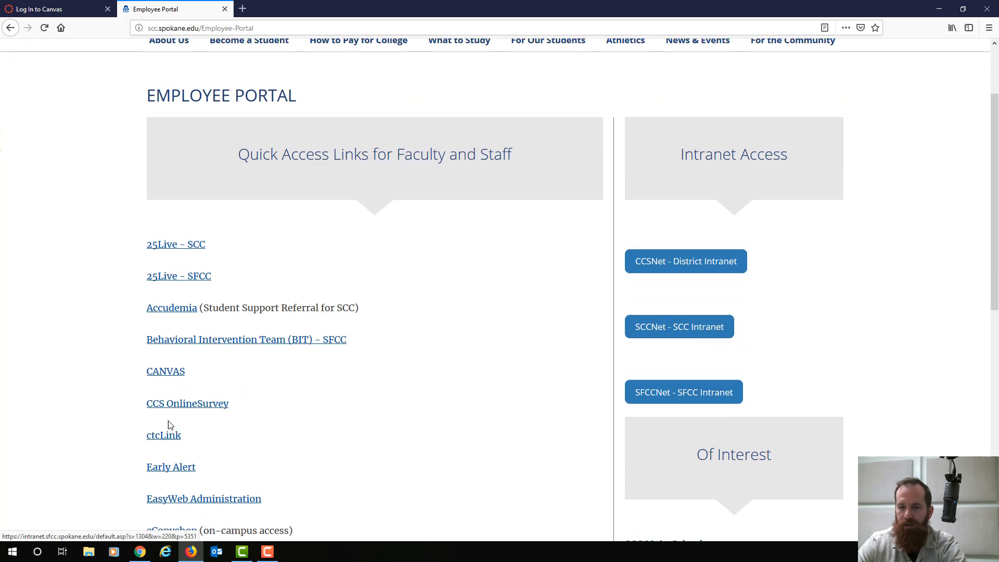
click(166, 370)
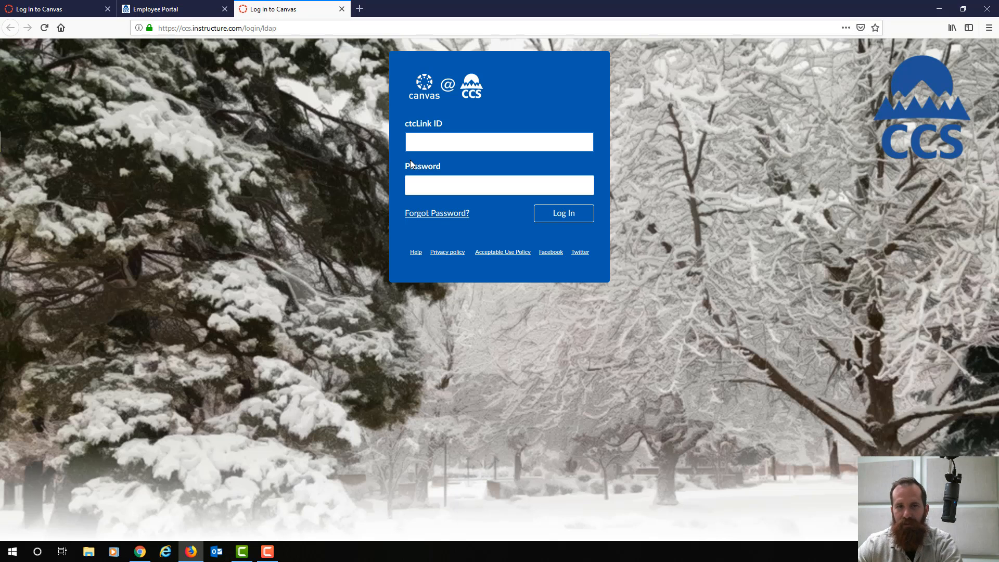
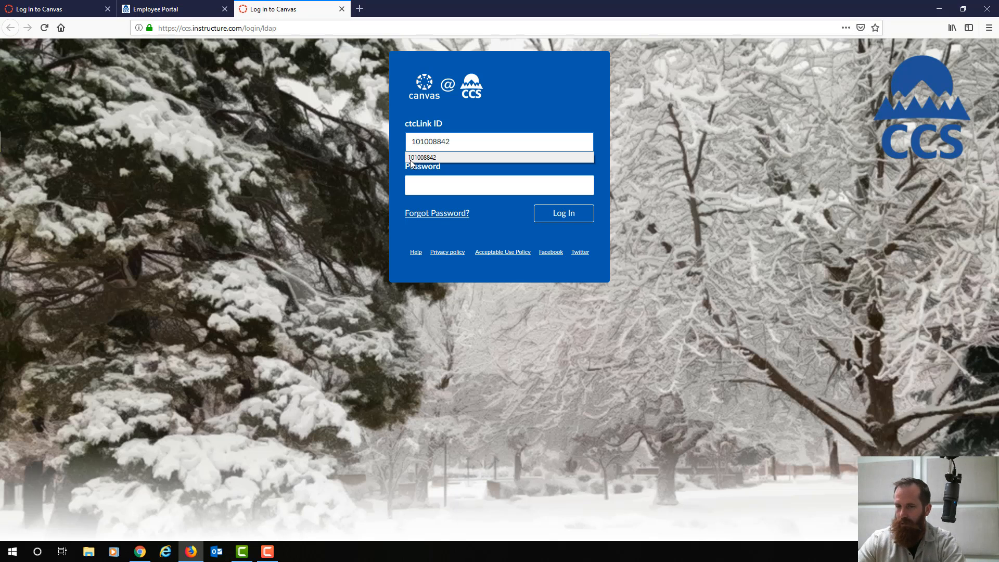
- Log in with the ctcLink ID and password, and save the login in Firefox
key(Tab)
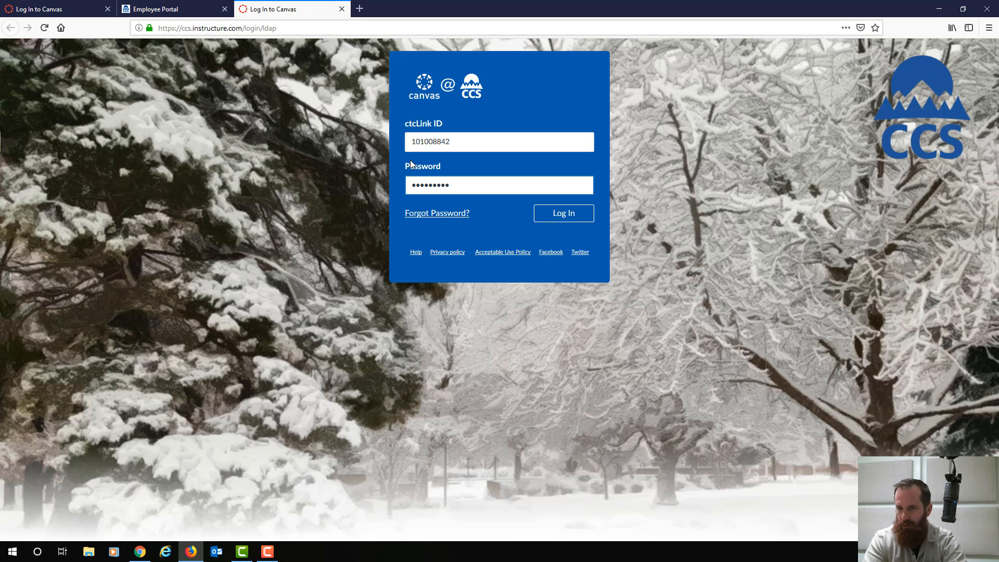
key(Return)
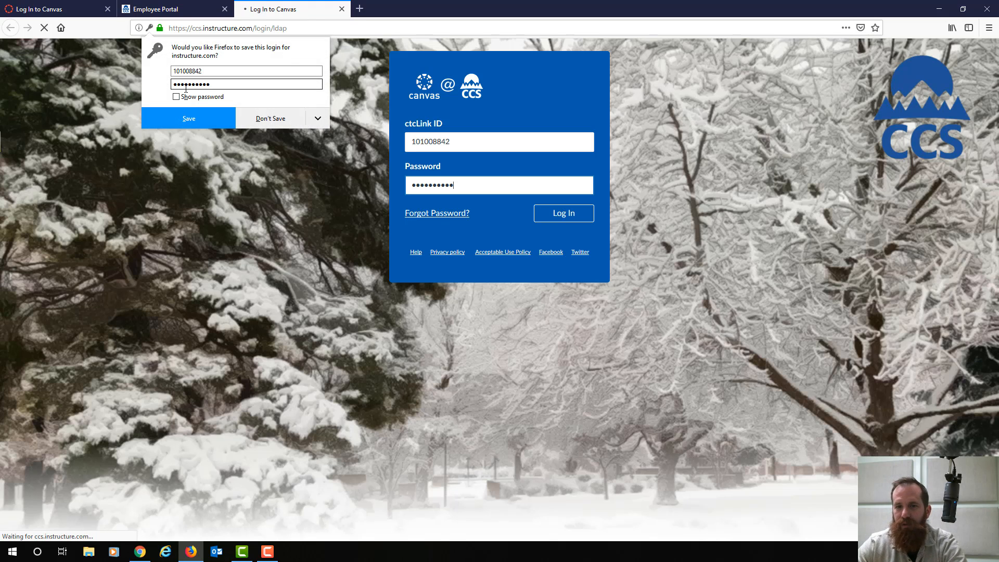
click(192, 119)
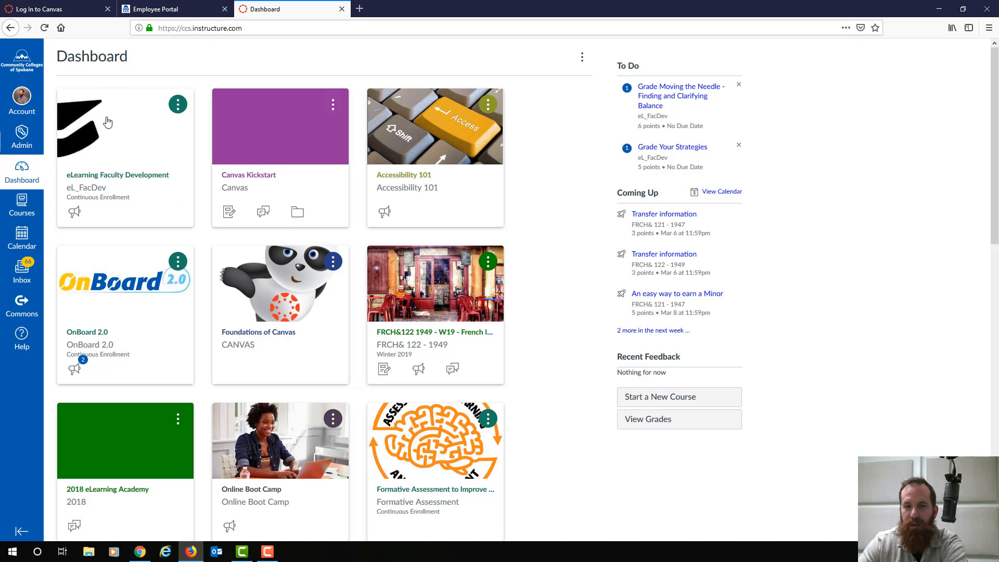
click(94, 179)
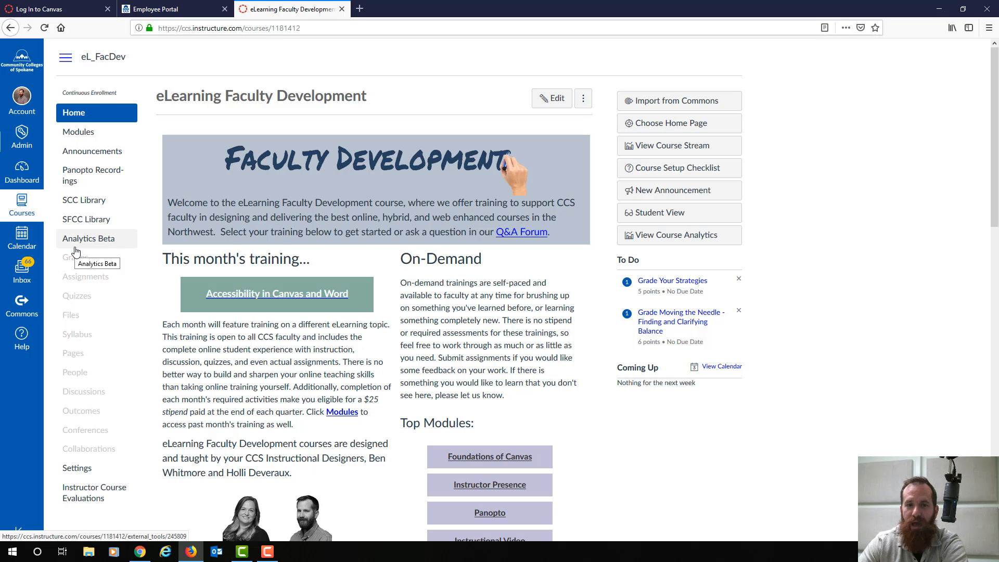
click(27, 177)
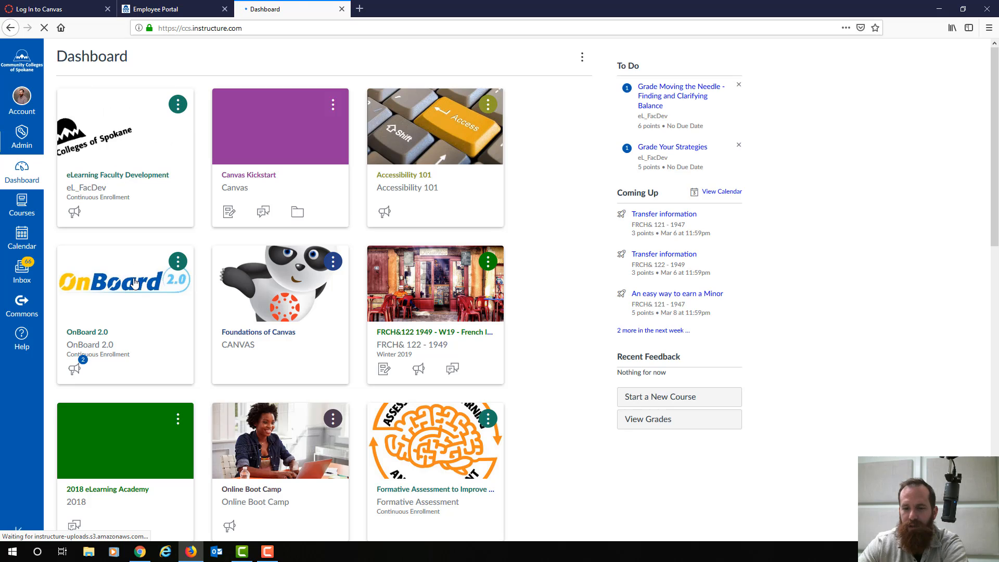
- Go from the Dashboard into the test course's Announcements page
scroll(134, 283, down, 4)
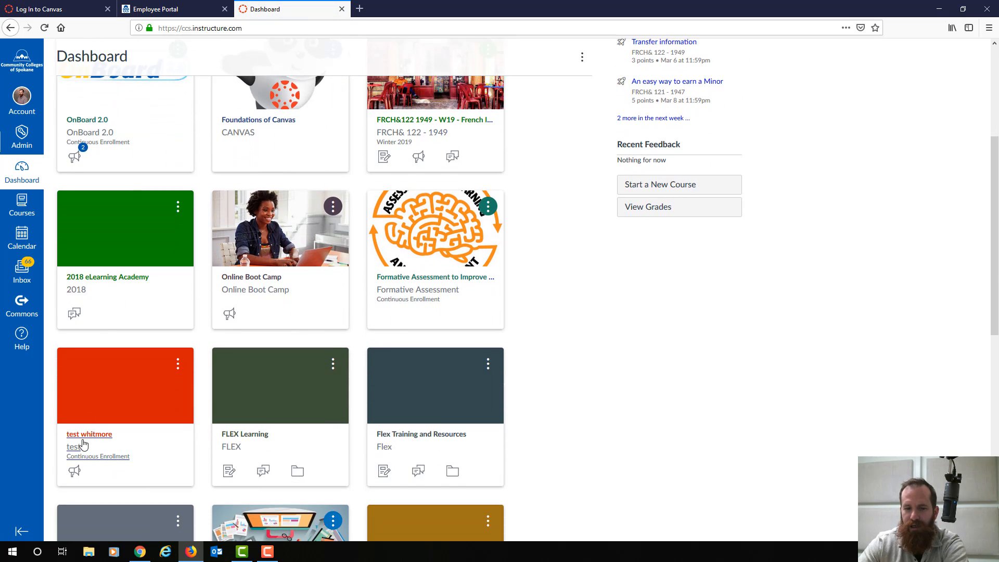
click(83, 445)
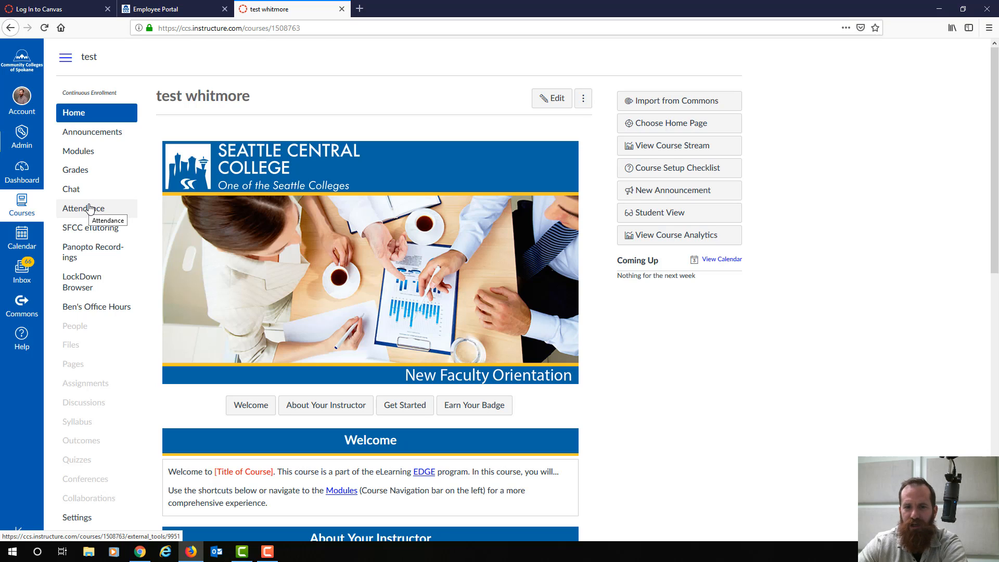
click(83, 137)
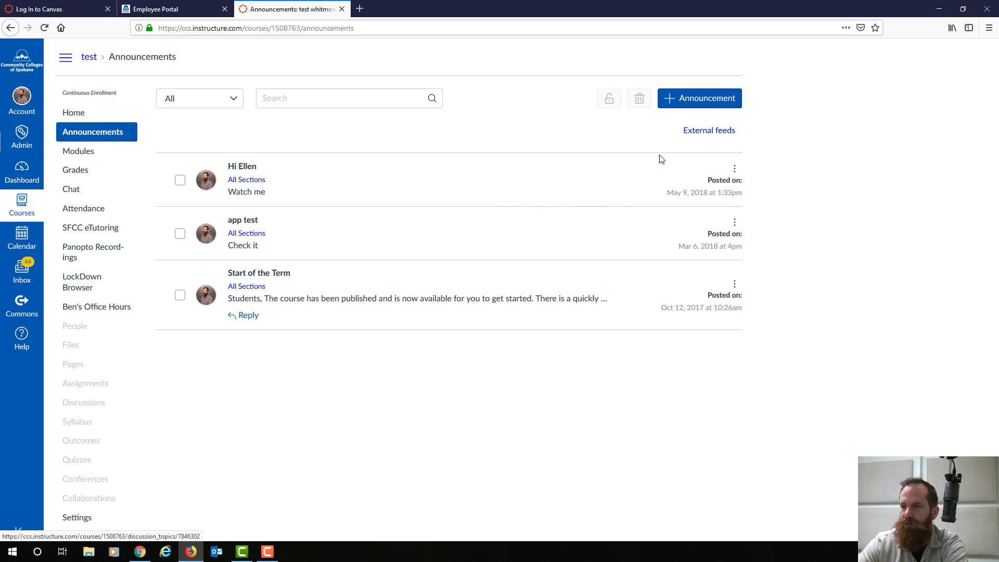
- Create a new announcement titled 'Test' and place the cursor in its body
click(682, 106)
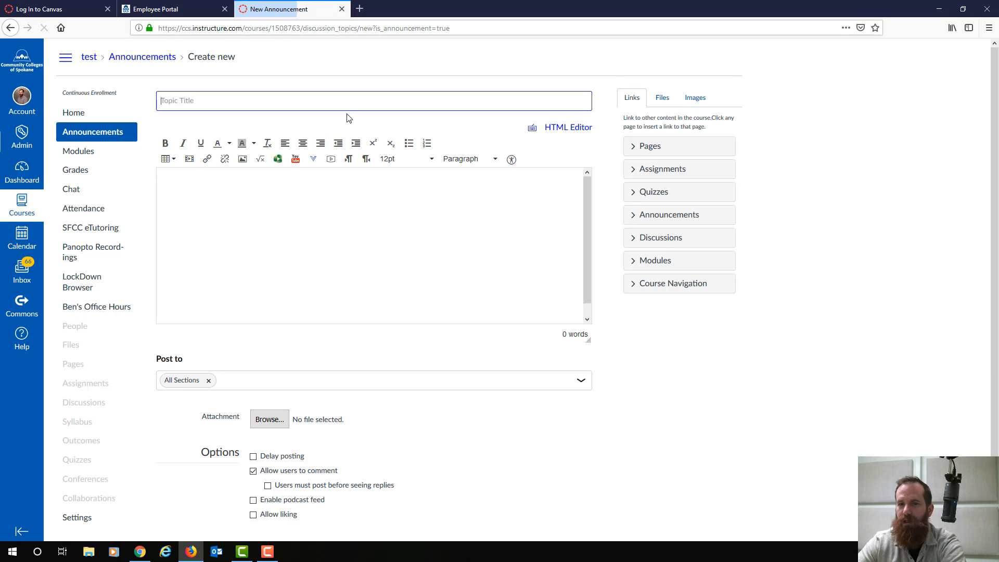
text(Test)
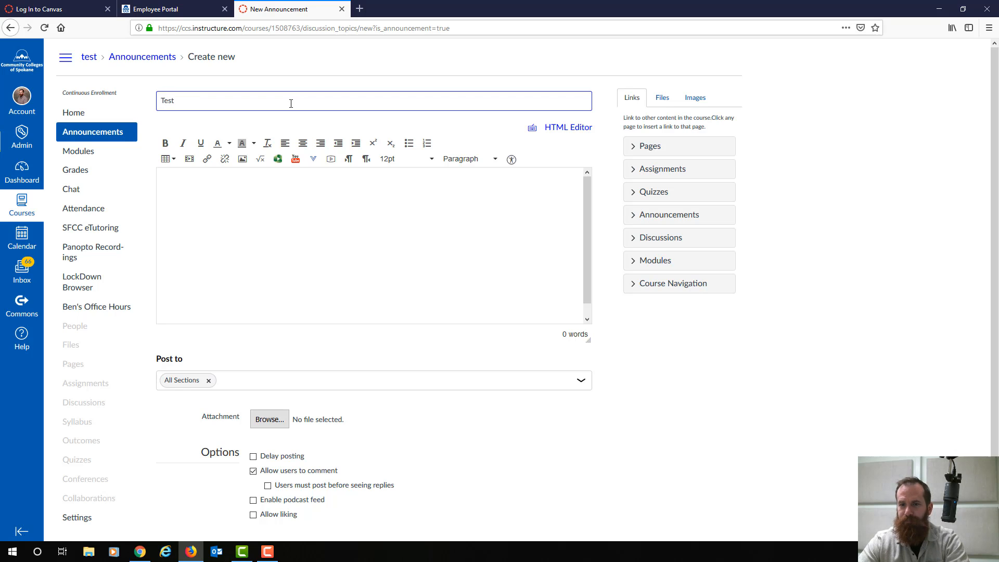
click(262, 208)
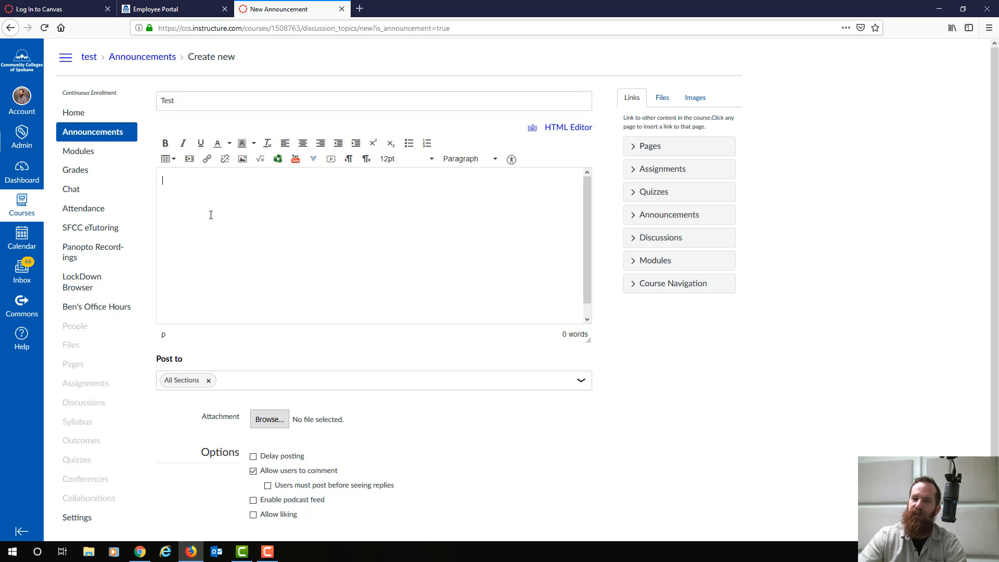
- Insert a hyperlink to google.com reading 'Link' into the announcement body
click(206, 160)
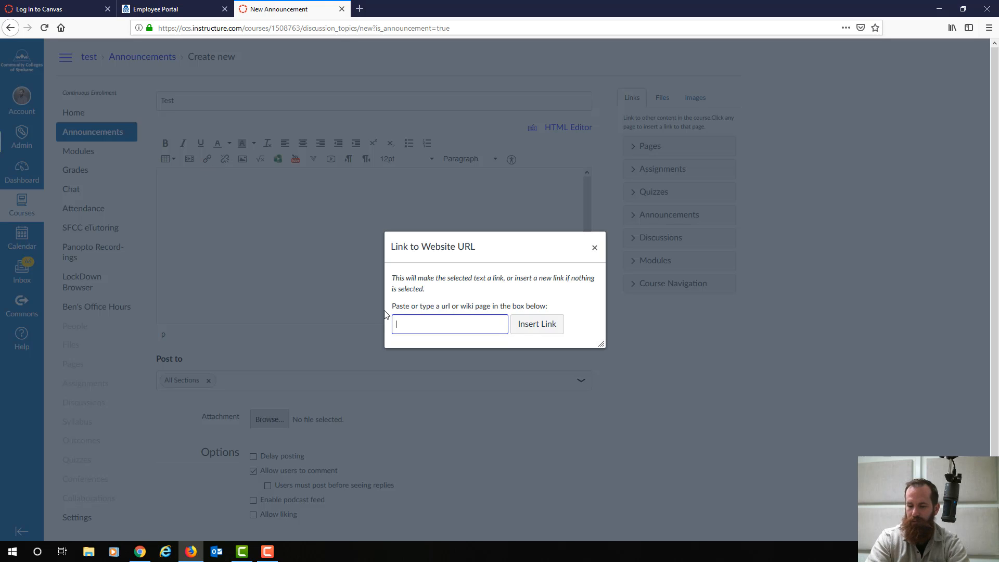
text(google.com)
key(Return)
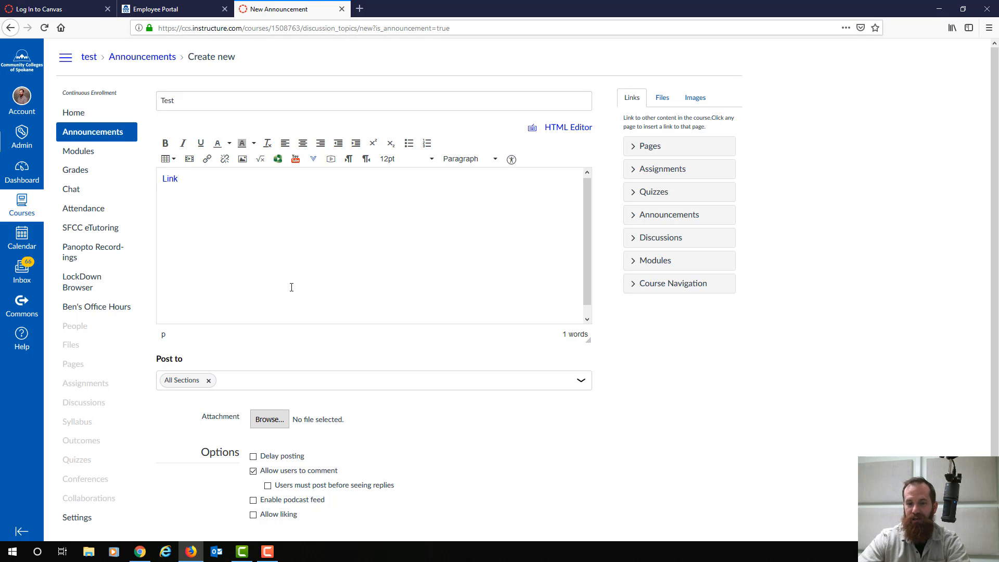
scroll(291, 288, down, 3)
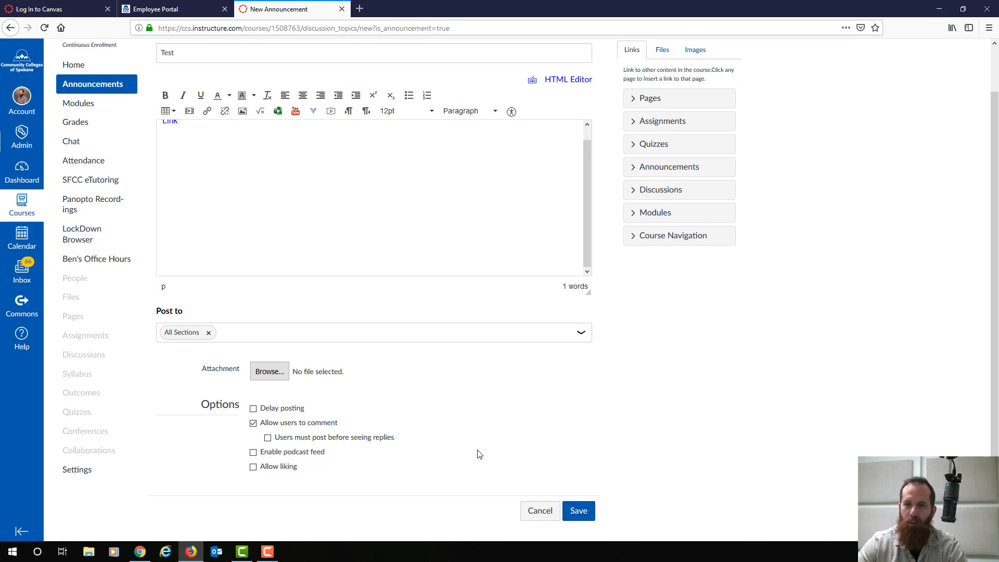
- Tick Delay posting, then cancel the 'Test' announcement without saving
scroll(461, 432, up, 3)
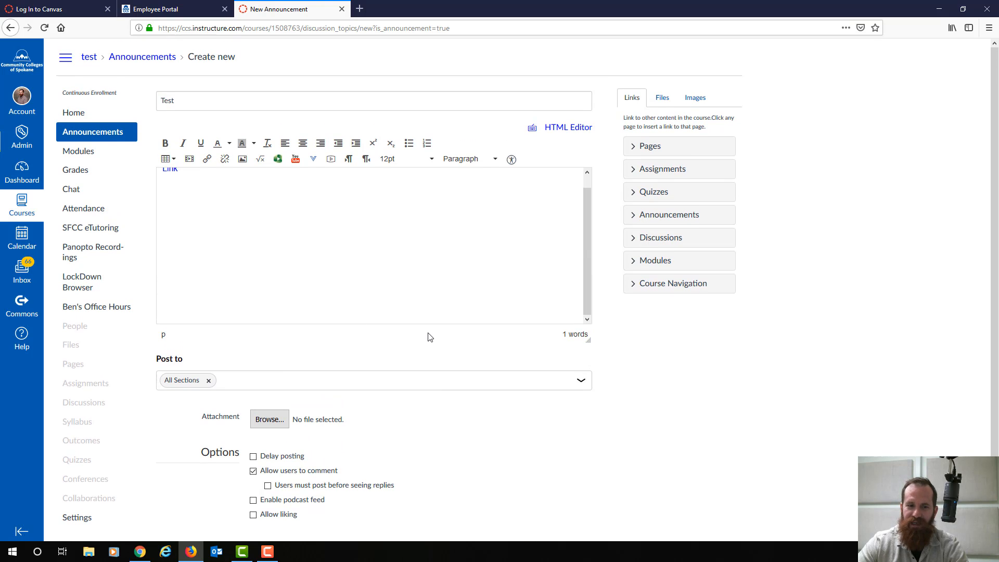
click(253, 457)
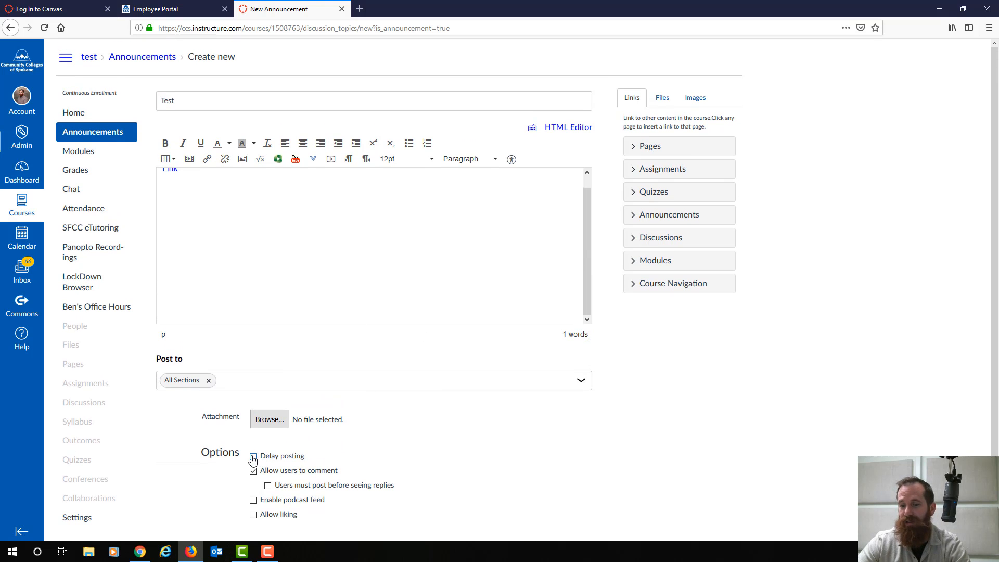
click(318, 468)
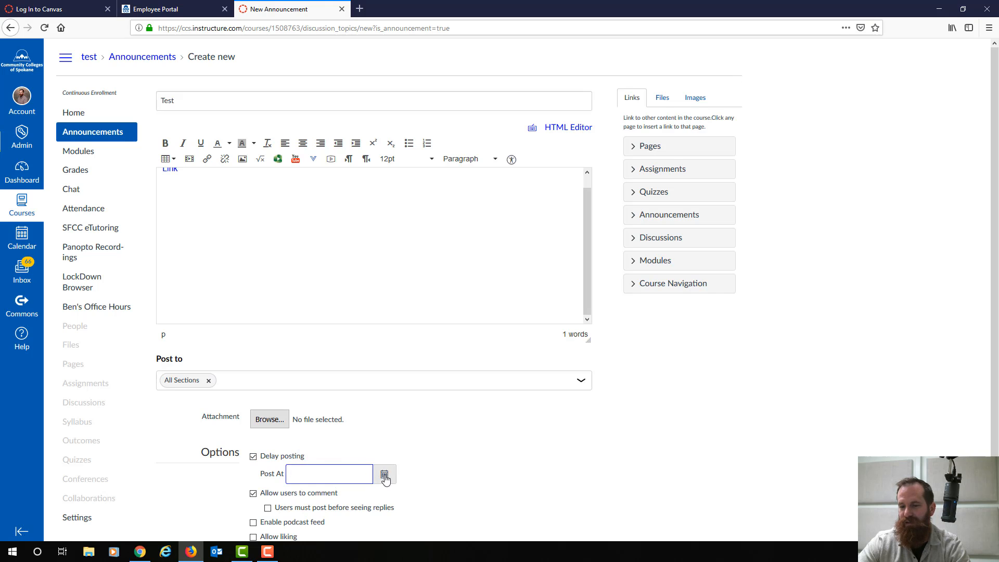
scroll(486, 461, down, 3)
click(539, 515)
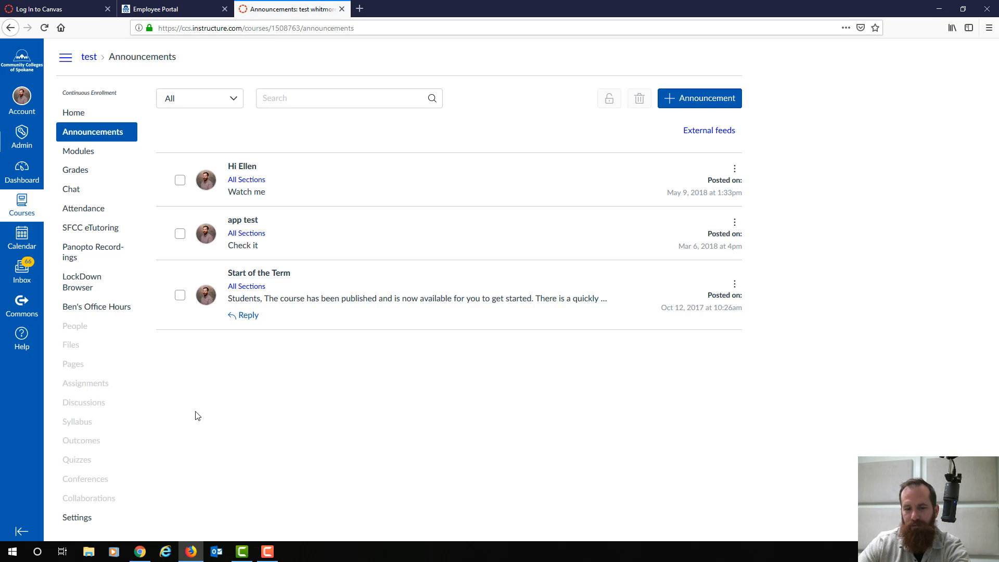
- Open Assignments and collapse the Assignments, Imported, Module 00–02, Discussions, Essays and Exams groups
click(86, 389)
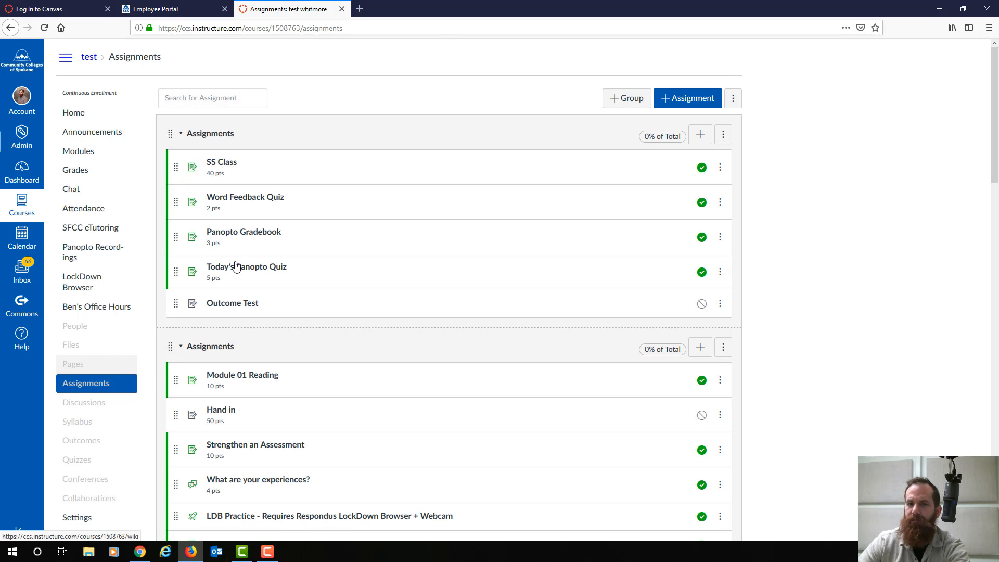
click(182, 134)
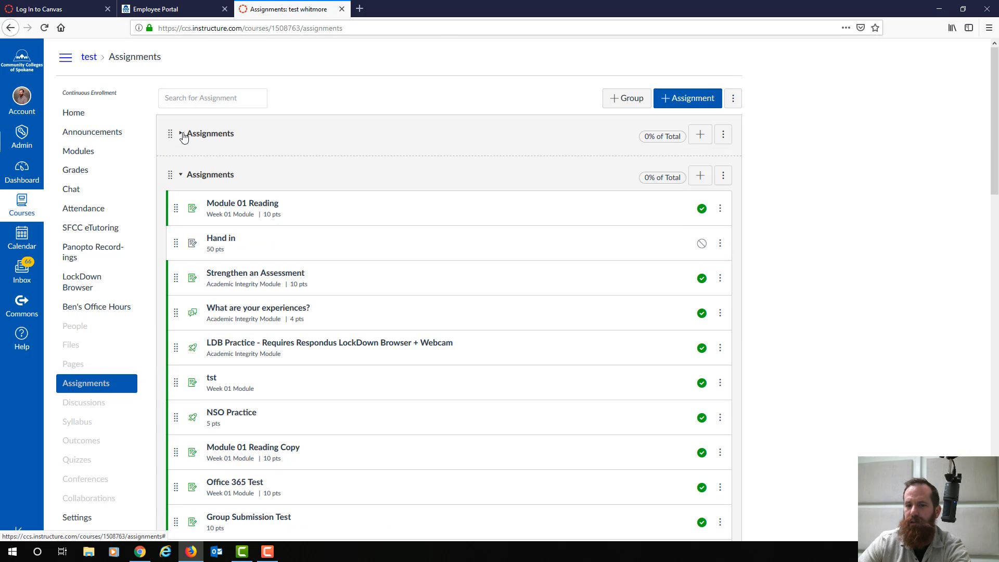
click(181, 175)
click(181, 216)
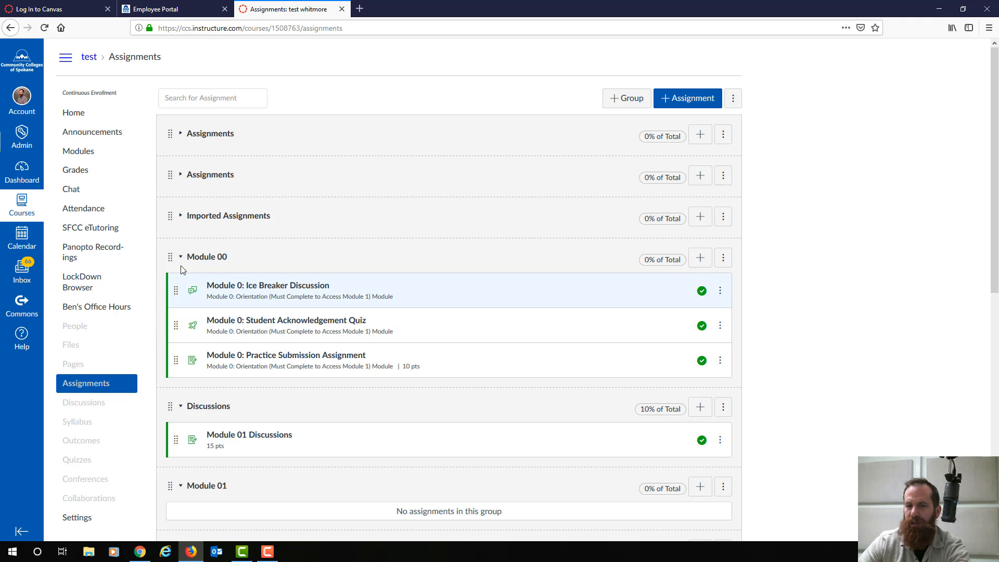
click(180, 256)
click(182, 301)
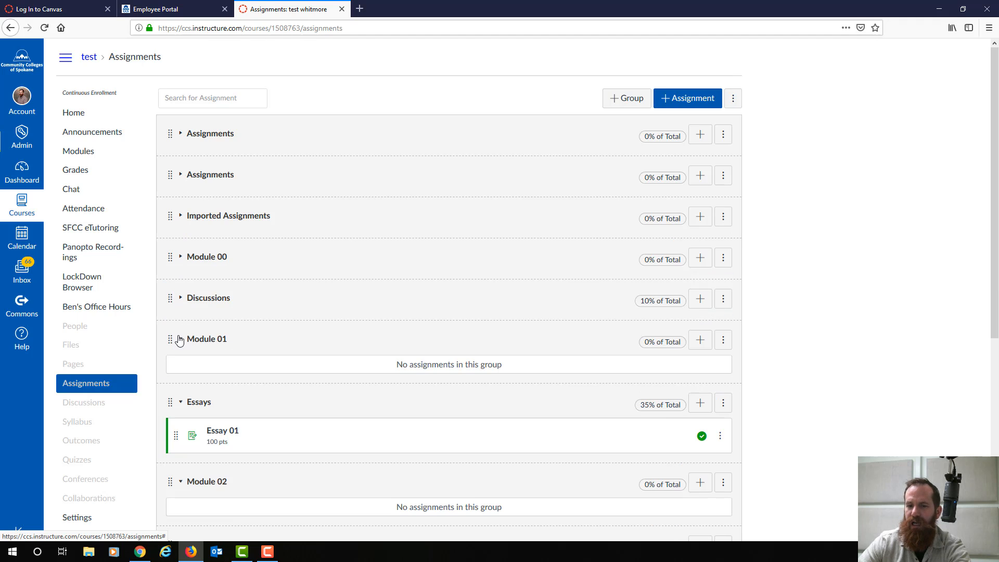
click(180, 338)
click(181, 381)
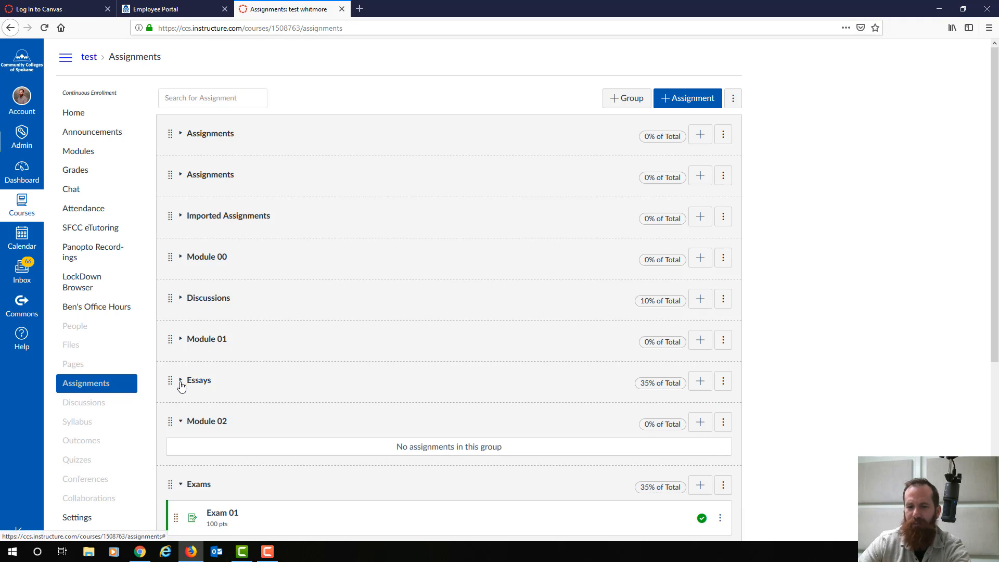
click(181, 421)
click(182, 462)
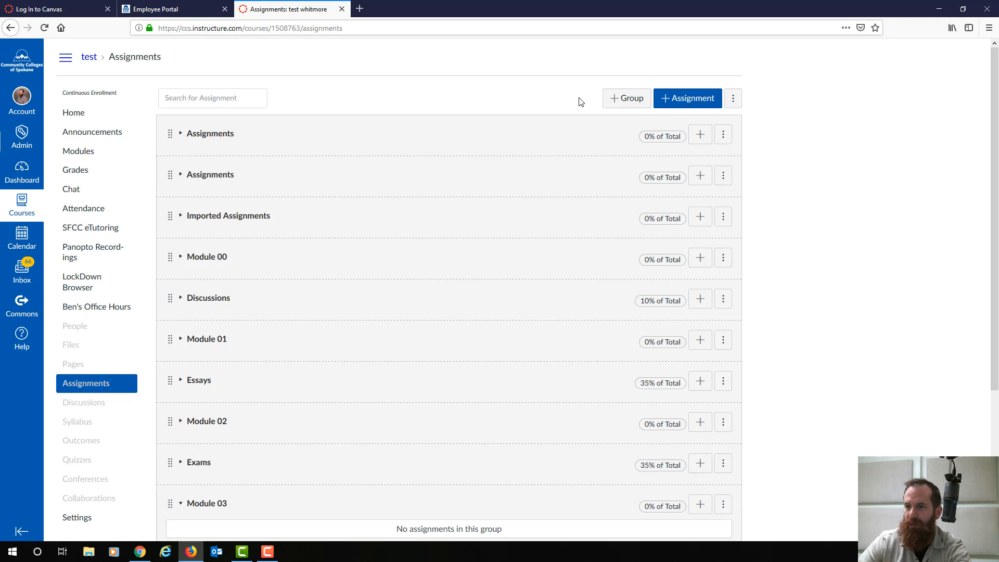
- Create a new assignment named 'Quiz 01 - Grammar' and move to its description
click(690, 100)
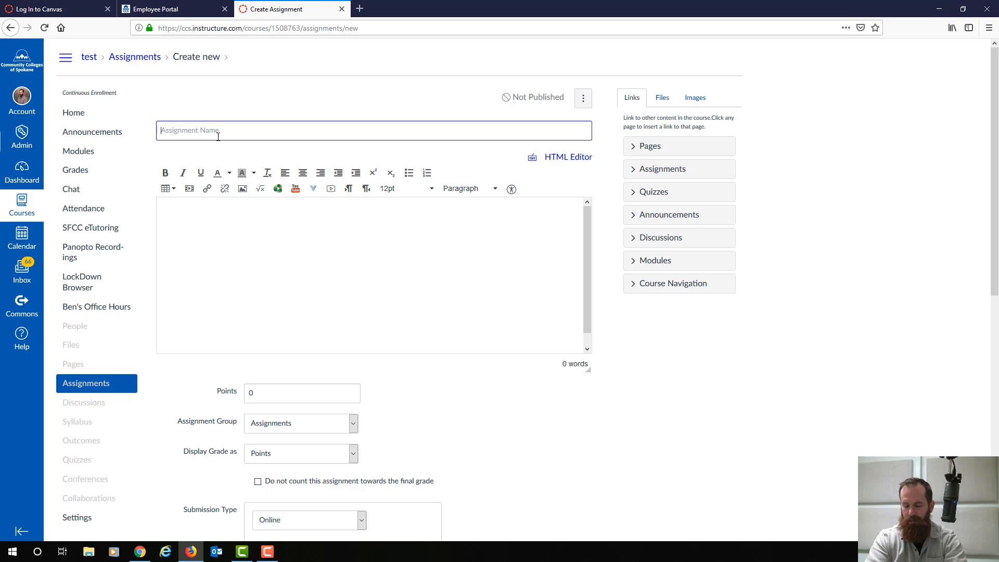
text(Quiz 01 -)
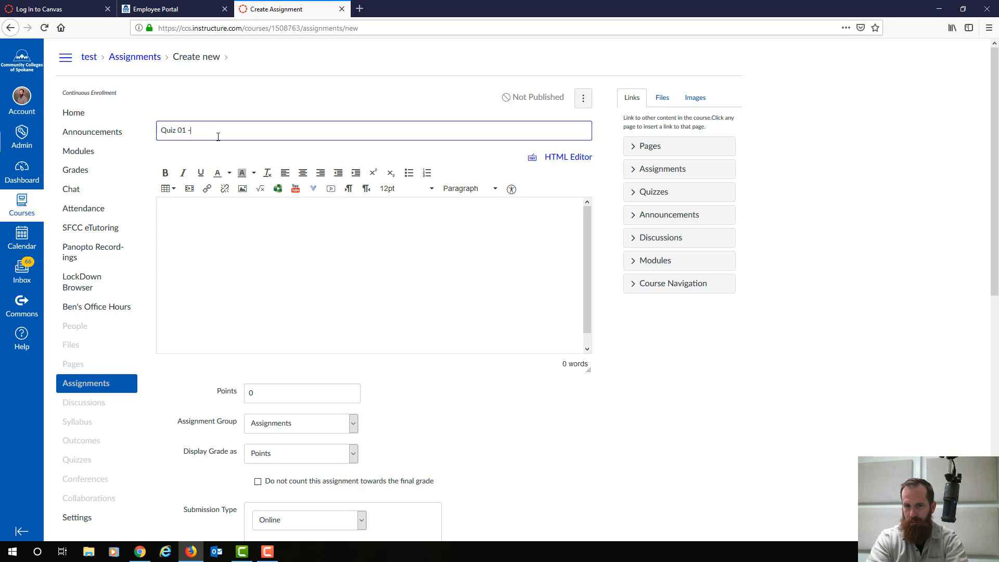
text( Grammar)
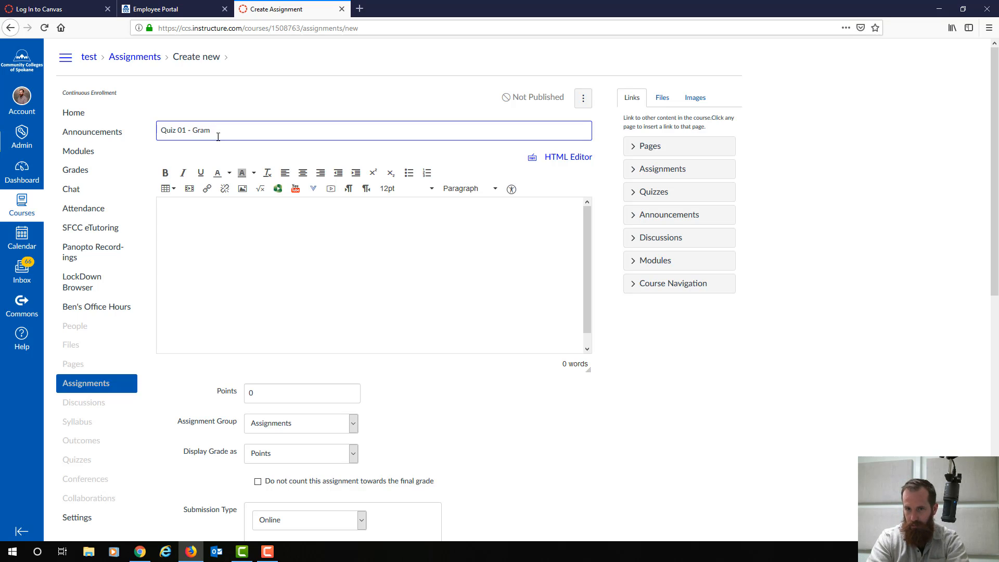
click(239, 249)
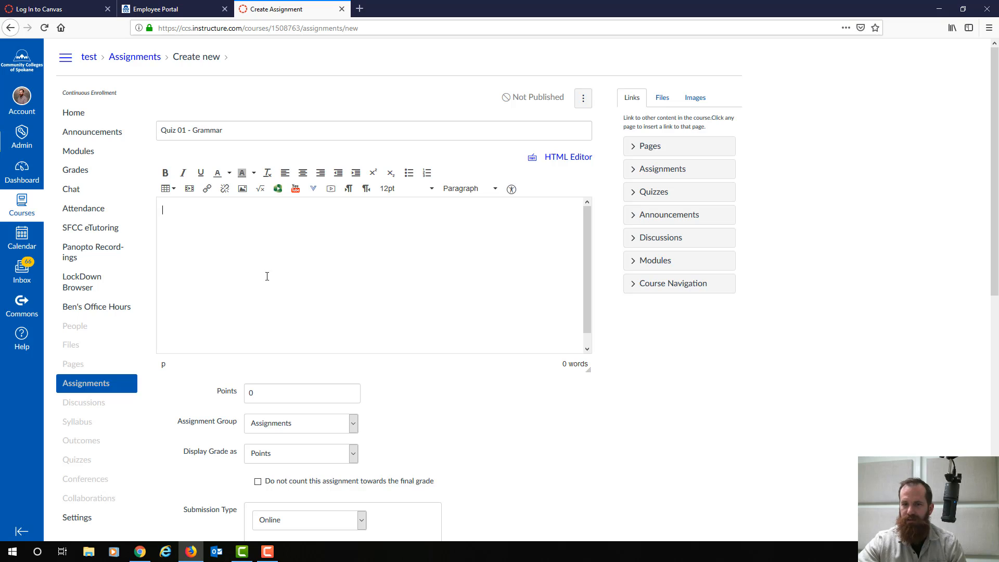
scroll(331, 281, down, 1)
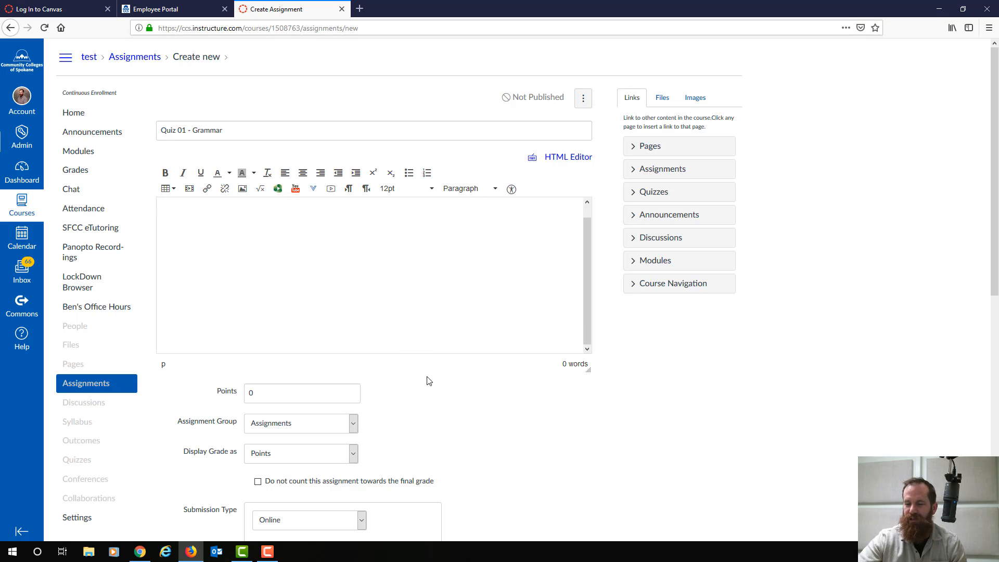
scroll(375, 311, down, 1)
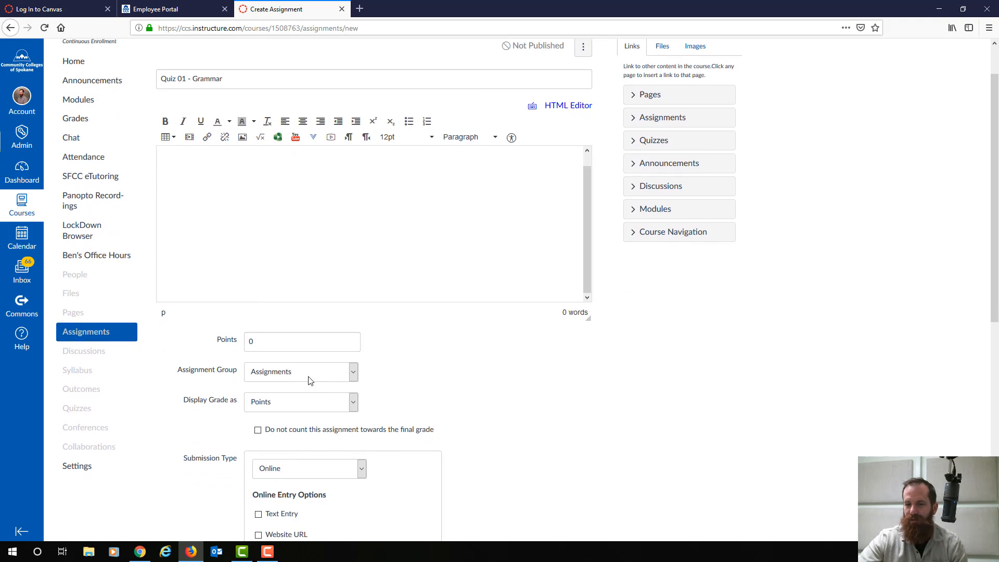
- Change the assignment's points from 0 to 10 and review the remaining settings
click(258, 340)
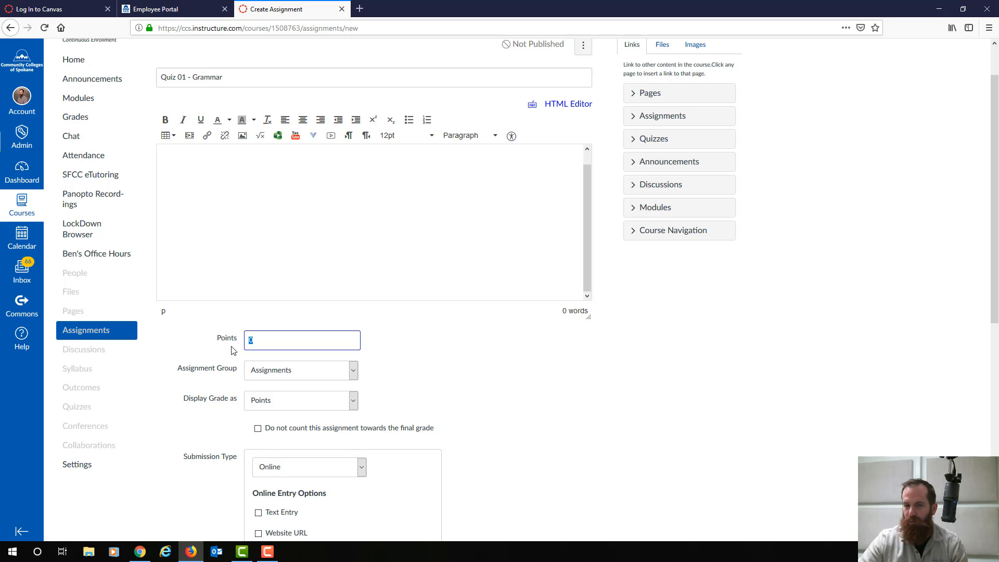
text(10)
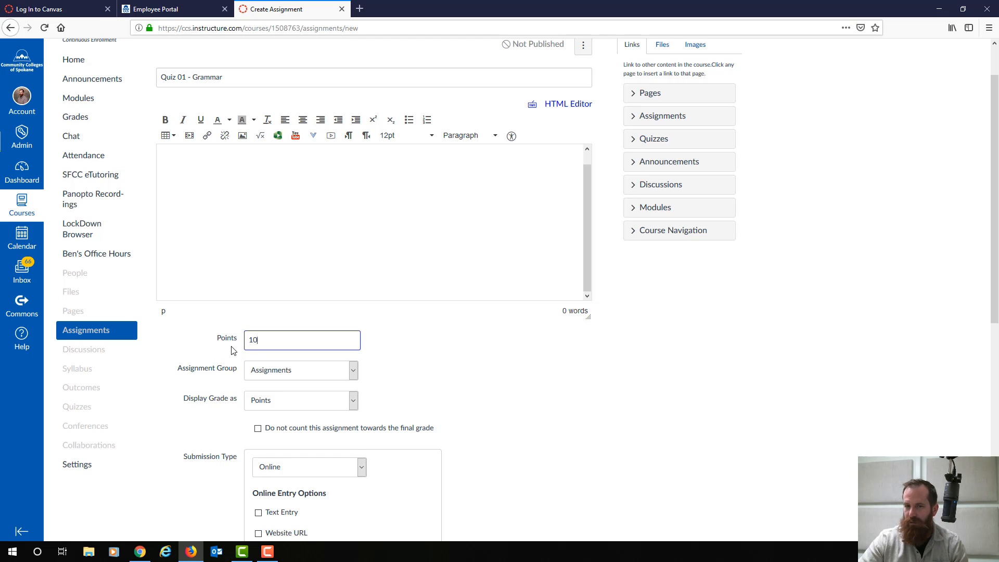
click(415, 373)
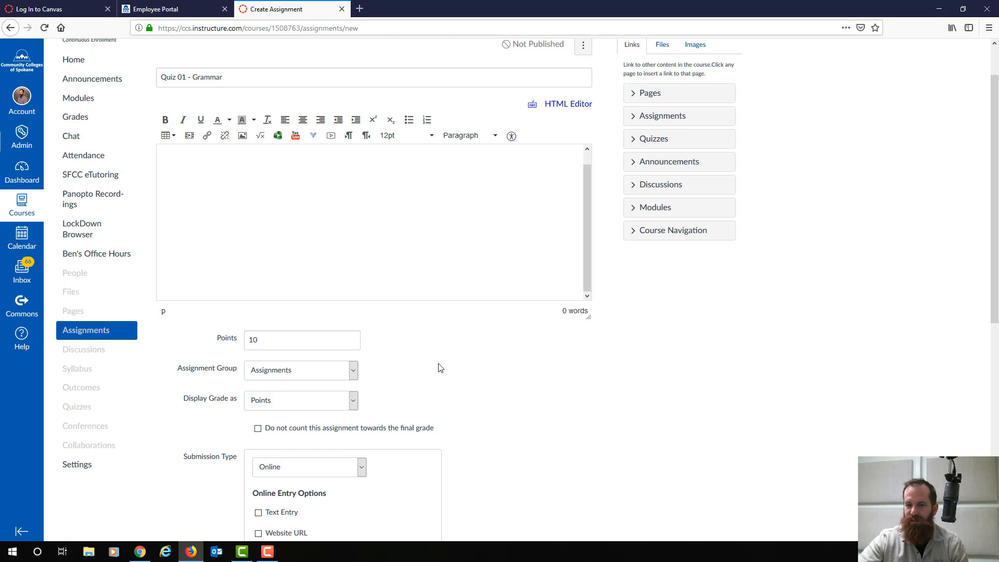
scroll(440, 385, down, 1)
scroll(468, 401, down, 1)
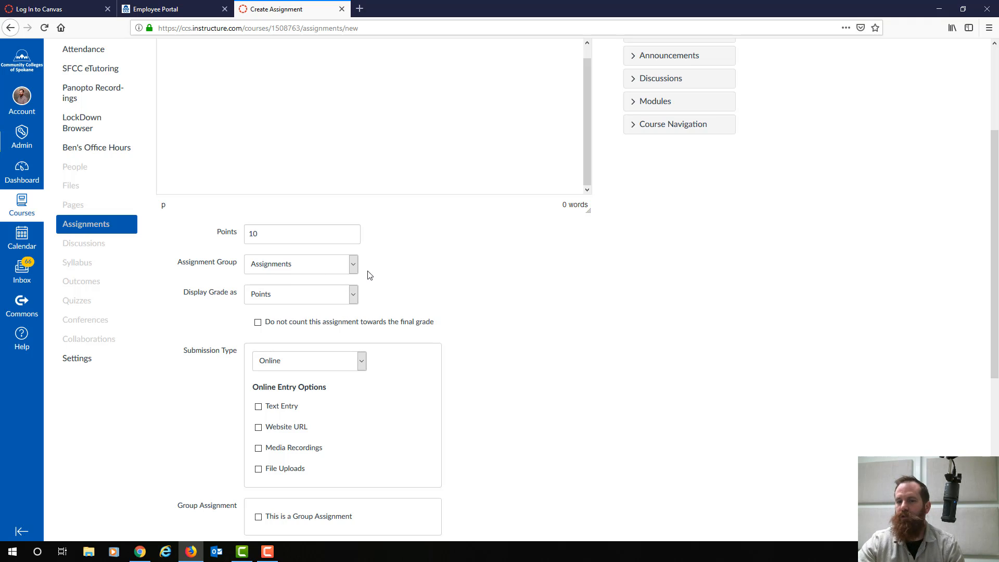
scroll(457, 281, down, 2)
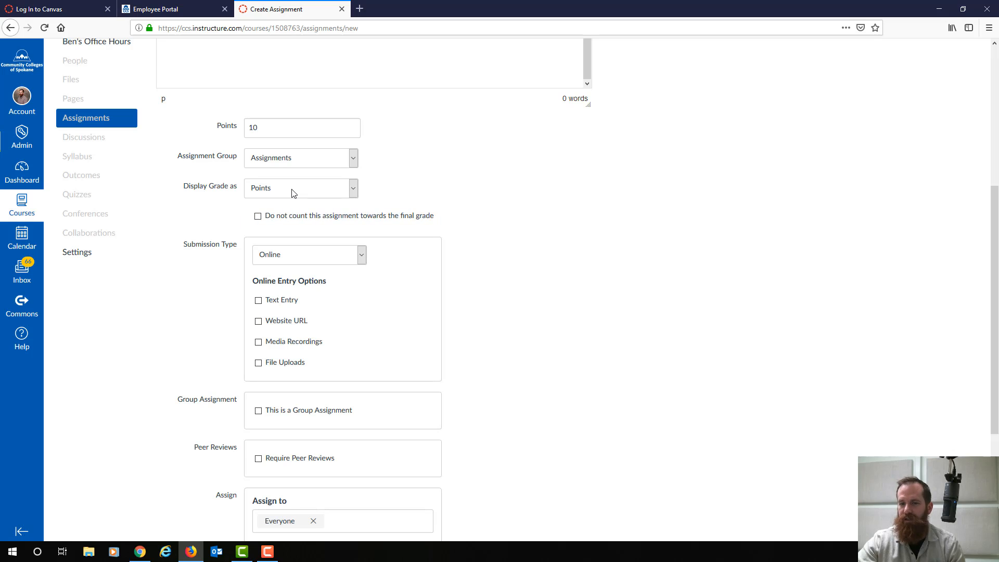
scroll(531, 304, down, 3)
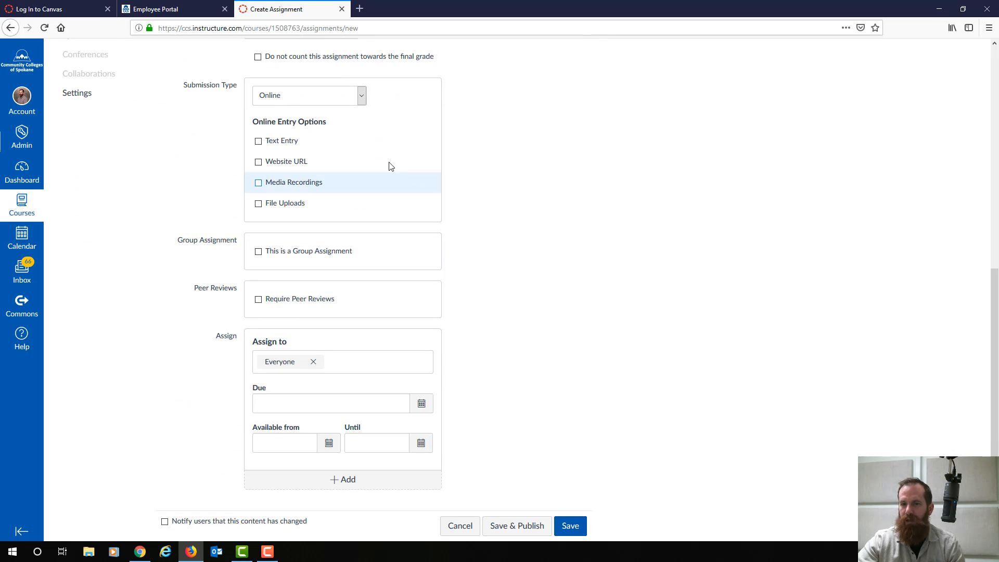
- Give Quiz 01 - Grammar No Submission and a Mar 8 due date, then Save & Publish it
click(361, 99)
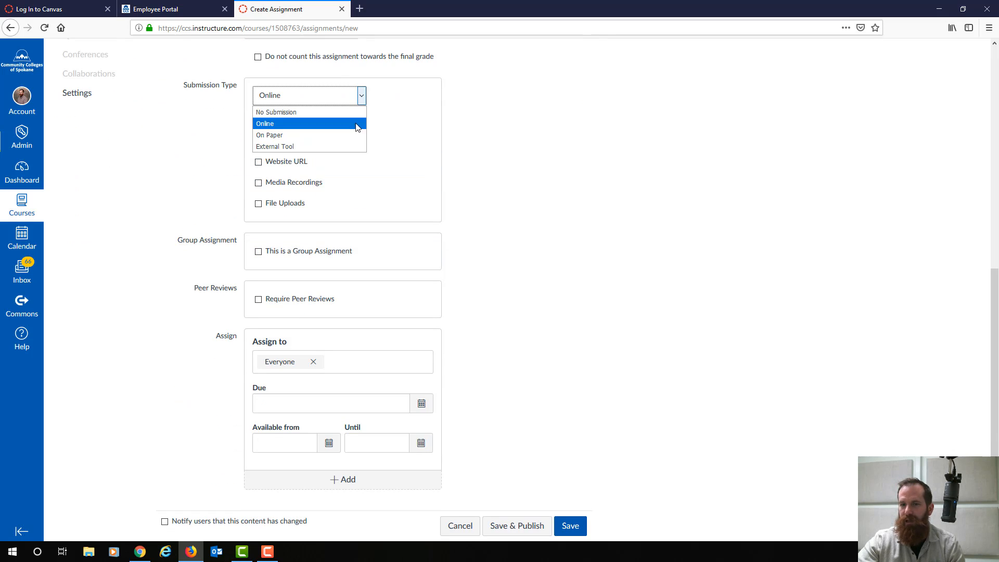
click(277, 112)
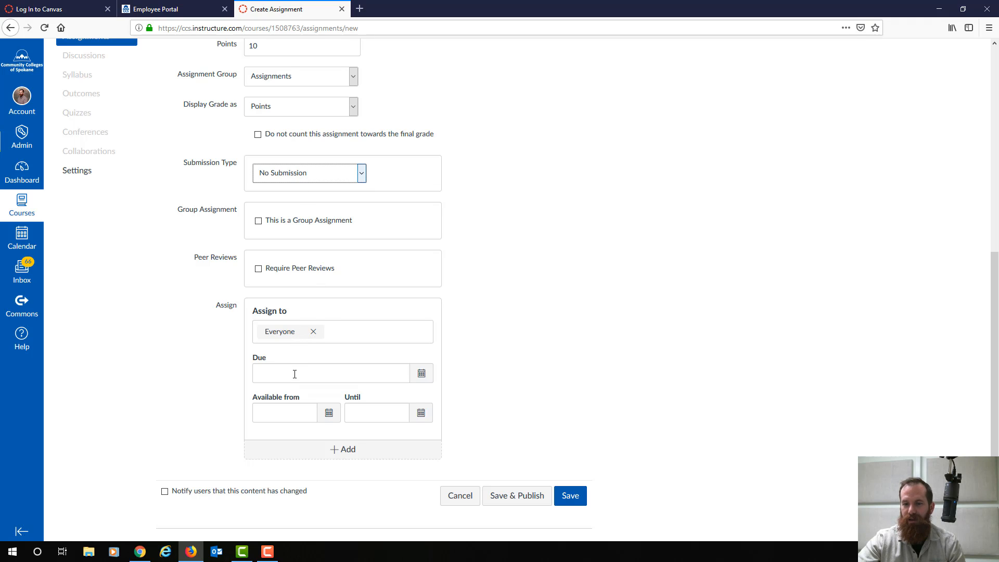
click(418, 381)
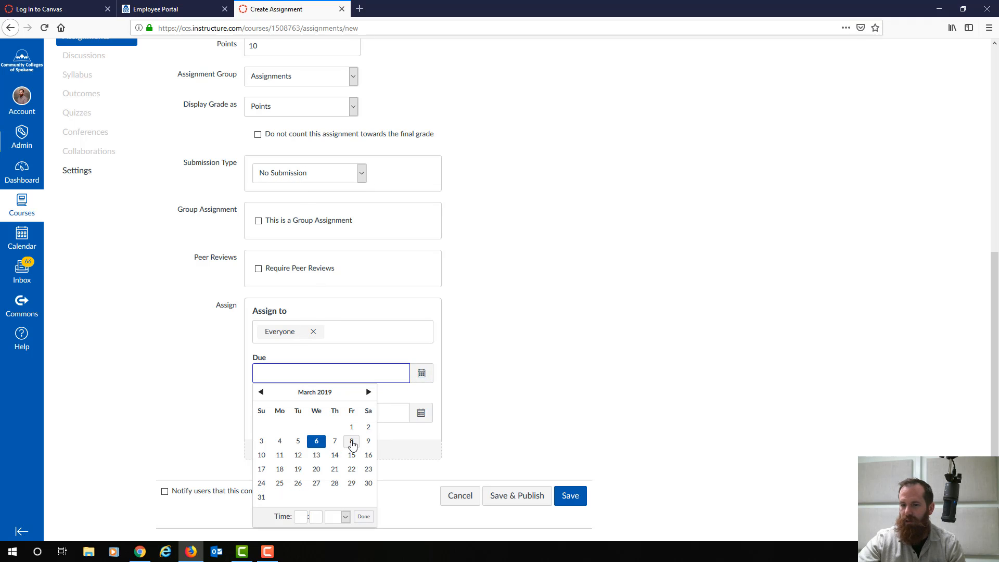
click(351, 441)
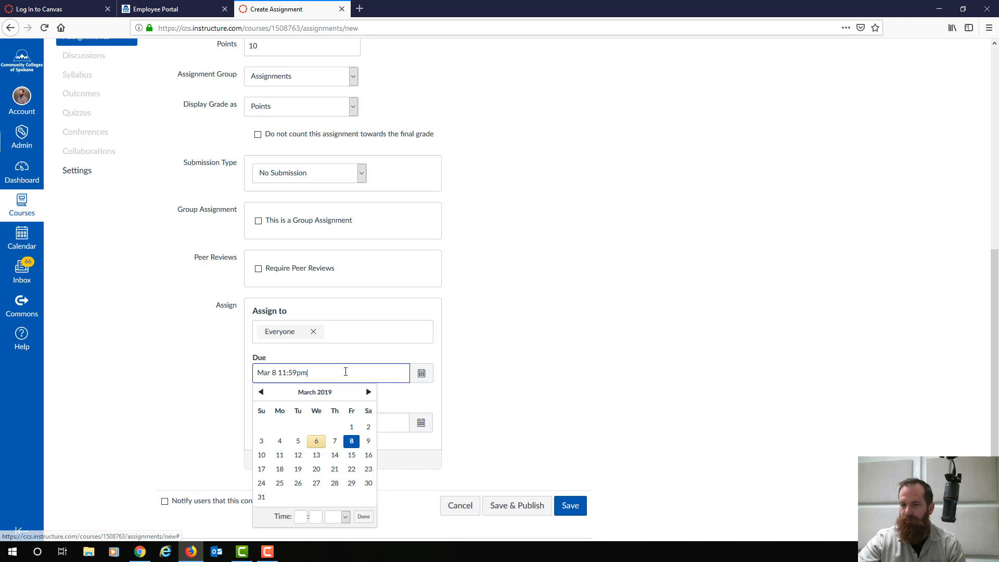
click(505, 507)
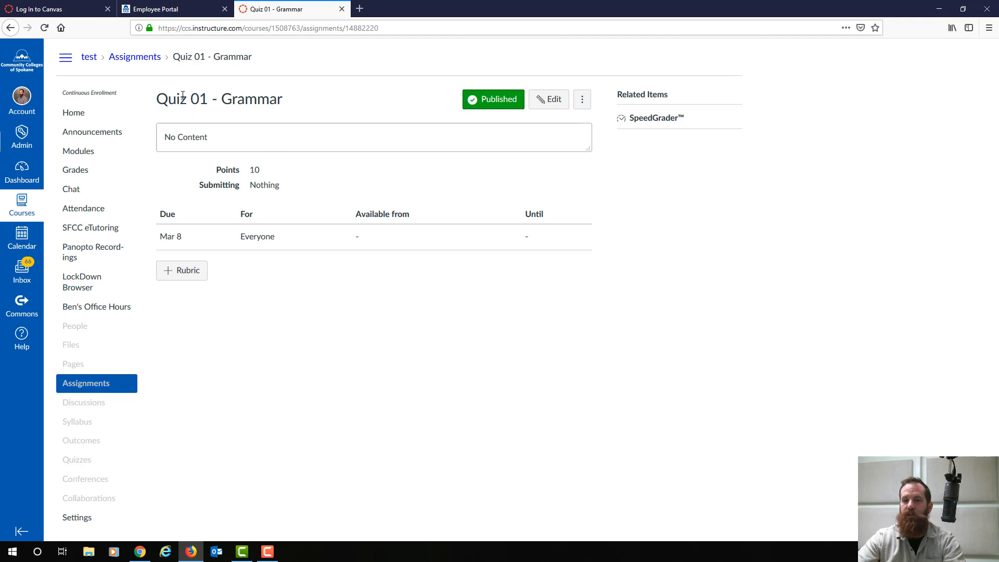
- Open the course Gradebook showing the Quiz 01 - Grammar column out of 10
click(83, 174)
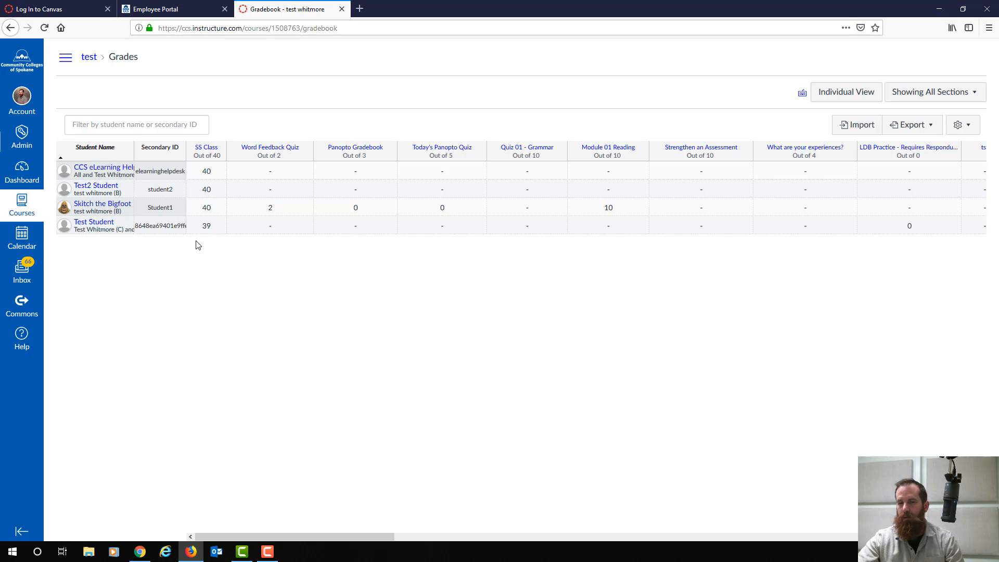
- Switch over to Camtasia
click(241, 552)
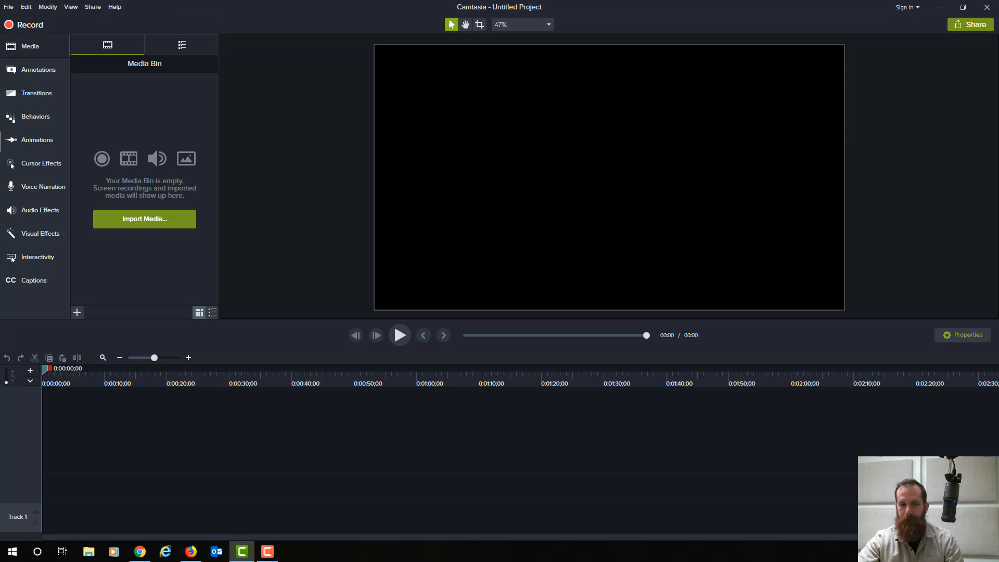